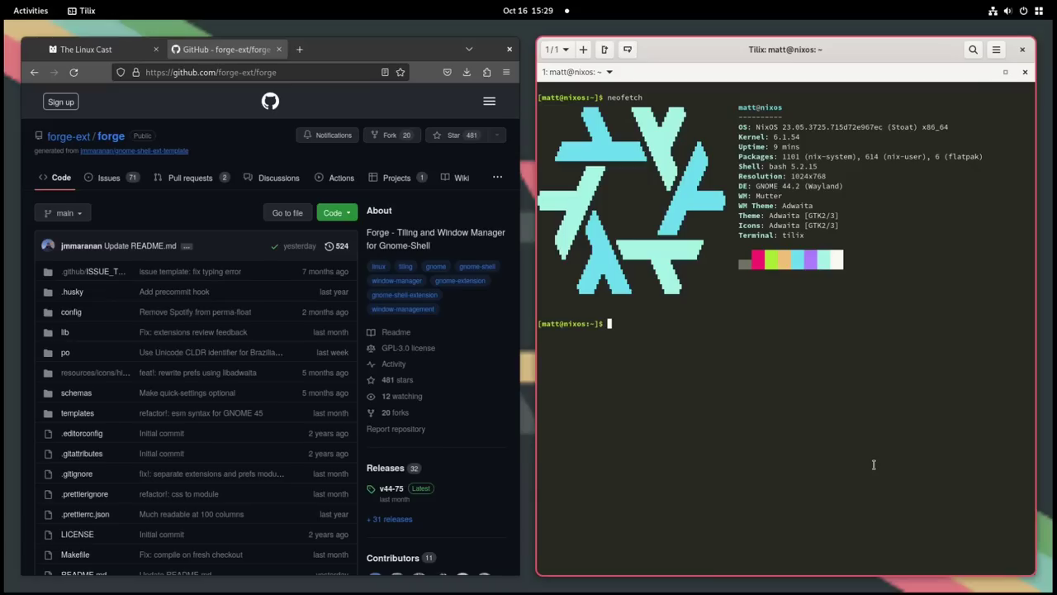
Open Extension Manager from the application search using "ext".
{"action": "key", "text": "super"}
{"action": "type", "text": "ext"}
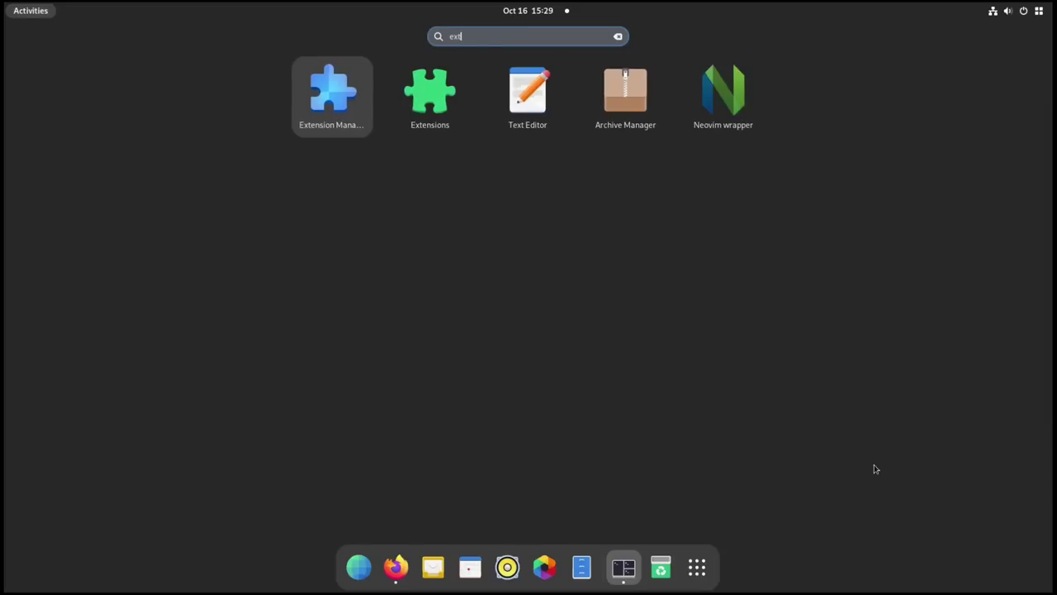
{"action": "left_click", "coordinate": [353, 112]}
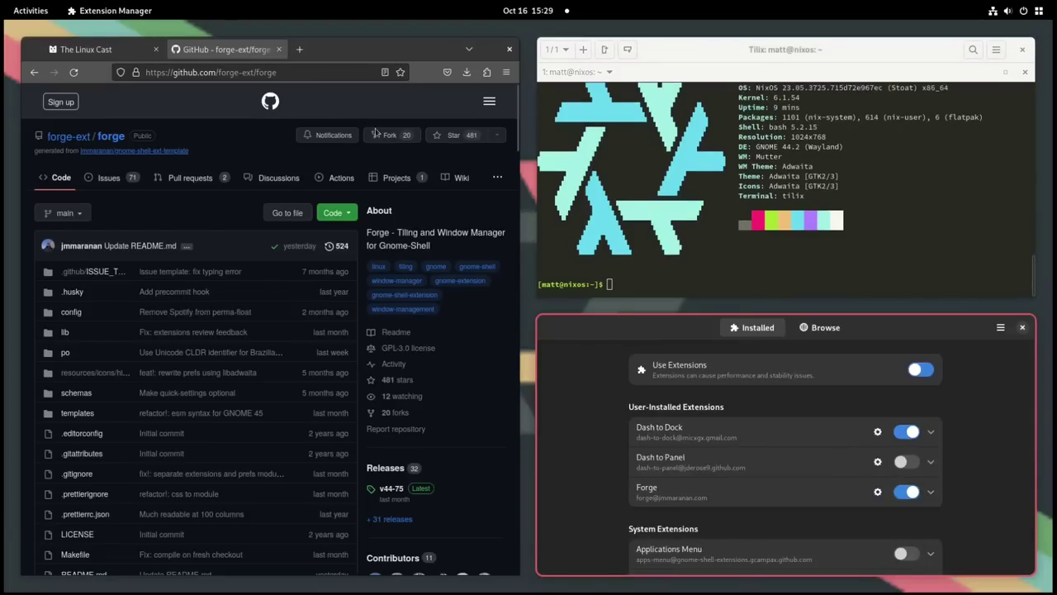
Search the online extension catalogue for "forge", find the Forge entry, check it among the installed extensions and close Extension Manager.
{"action": "left_click", "coordinate": [824, 330]}
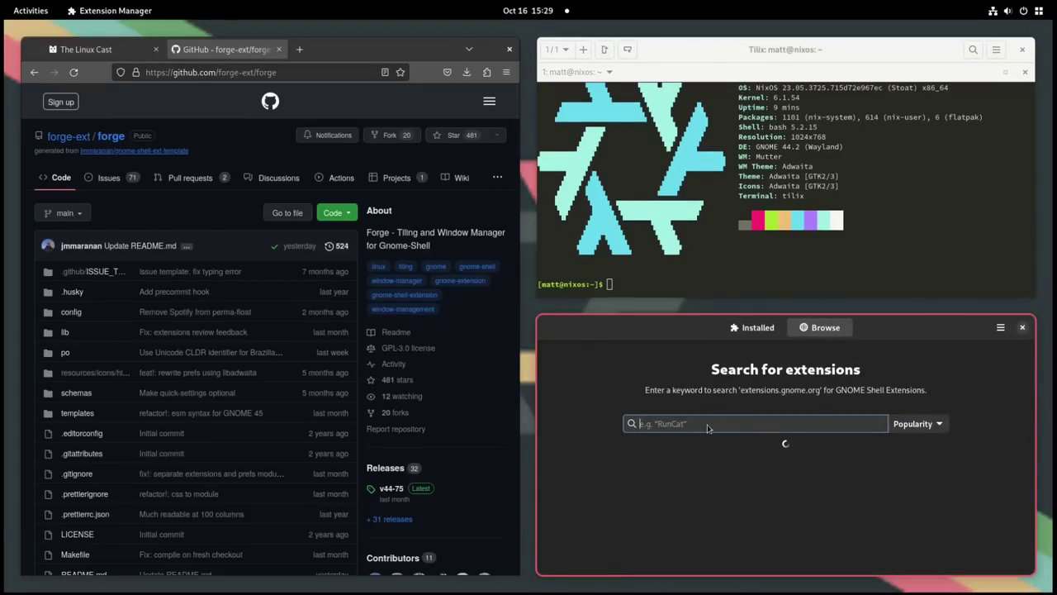
{"action": "type", "text": "forge"}
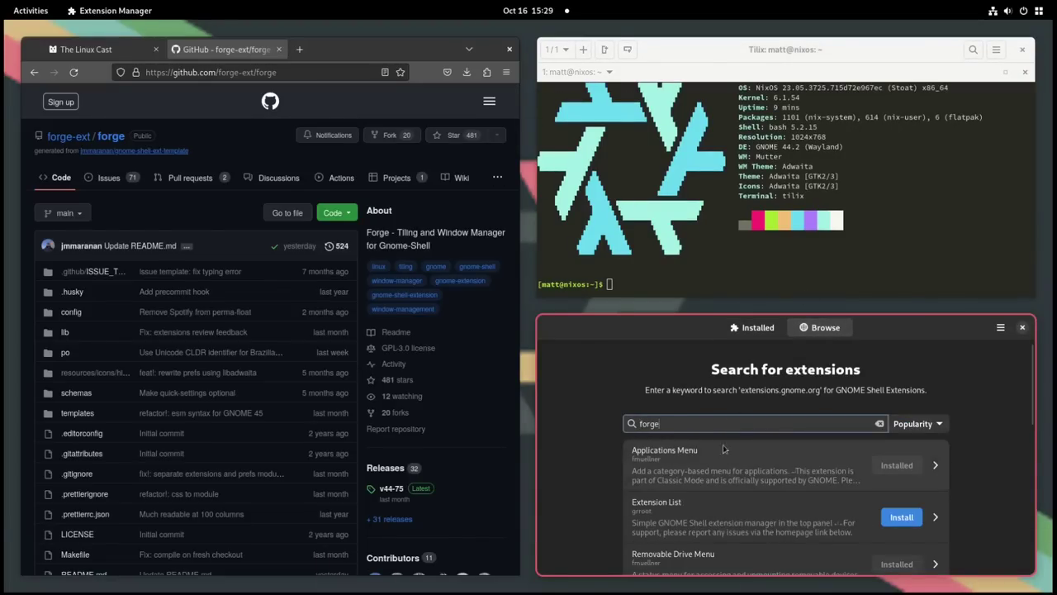
{"action": "scroll", "coordinate": [680, 453], "scroll_direction": "down", "scroll_amount": 1}
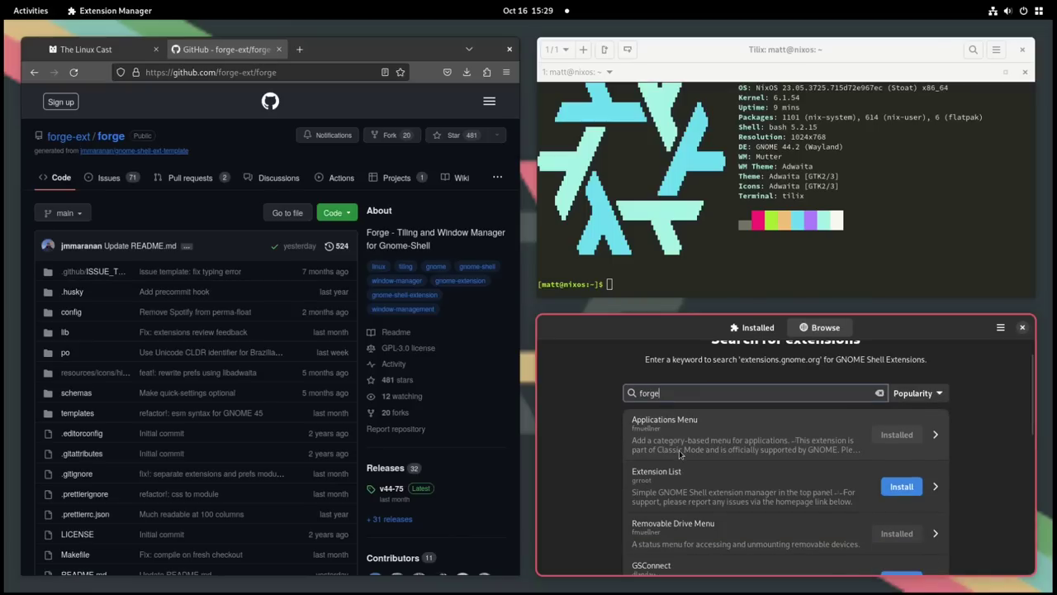
{"action": "scroll", "coordinate": [680, 453], "scroll_direction": "down", "scroll_amount": 7}
{"action": "scroll", "coordinate": [679, 453], "scroll_direction": "down", "scroll_amount": 4}
{"action": "left_click", "coordinate": [758, 545]}
{"action": "scroll", "coordinate": [768, 545], "scroll_direction": "down", "scroll_amount": 1}
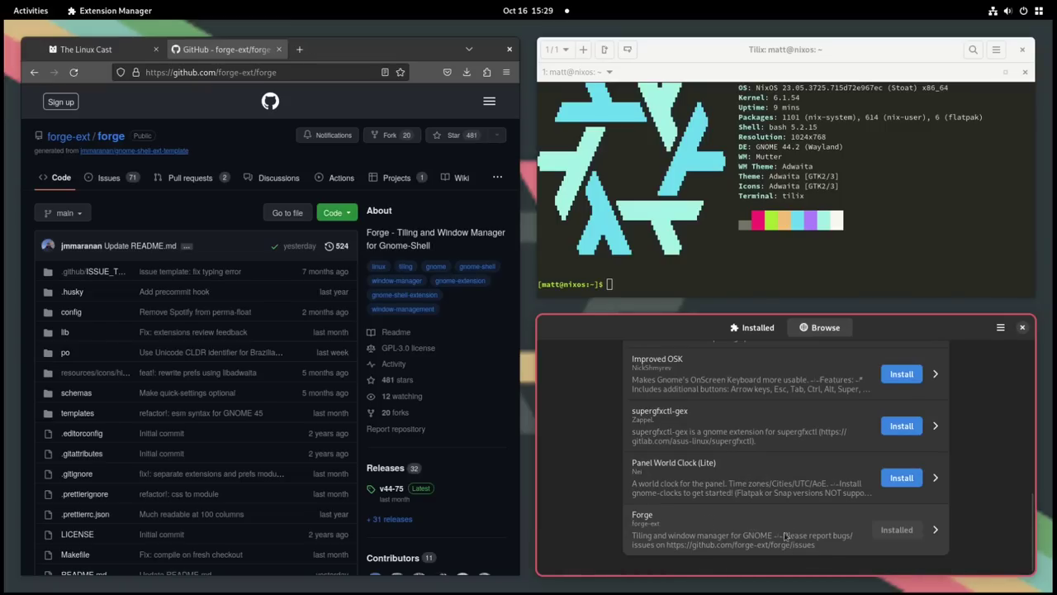
{"action": "left_click", "coordinate": [757, 327]}
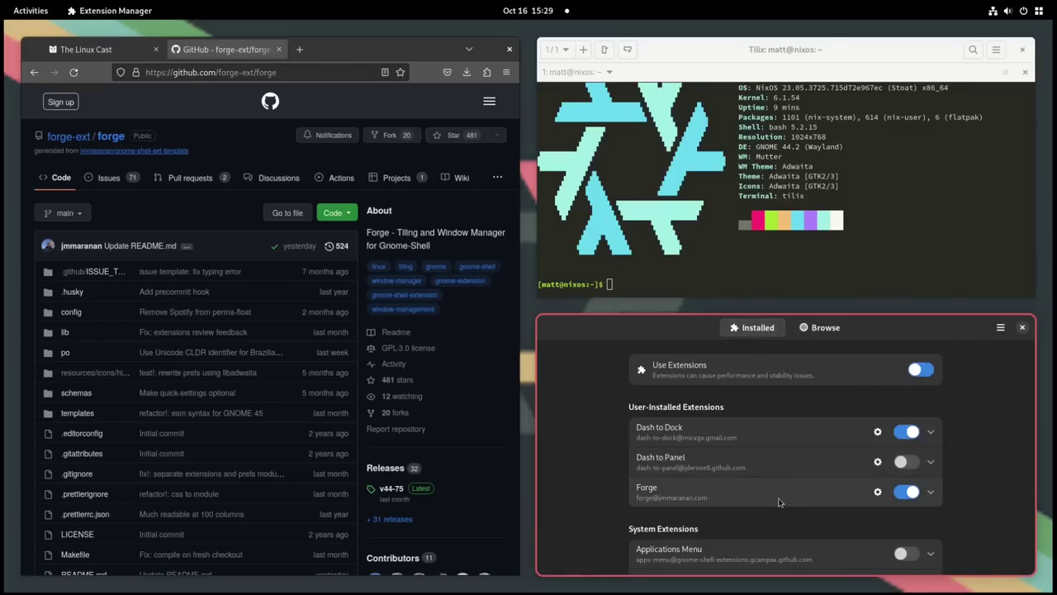
{"action": "key", "text": "ctrl+q"}
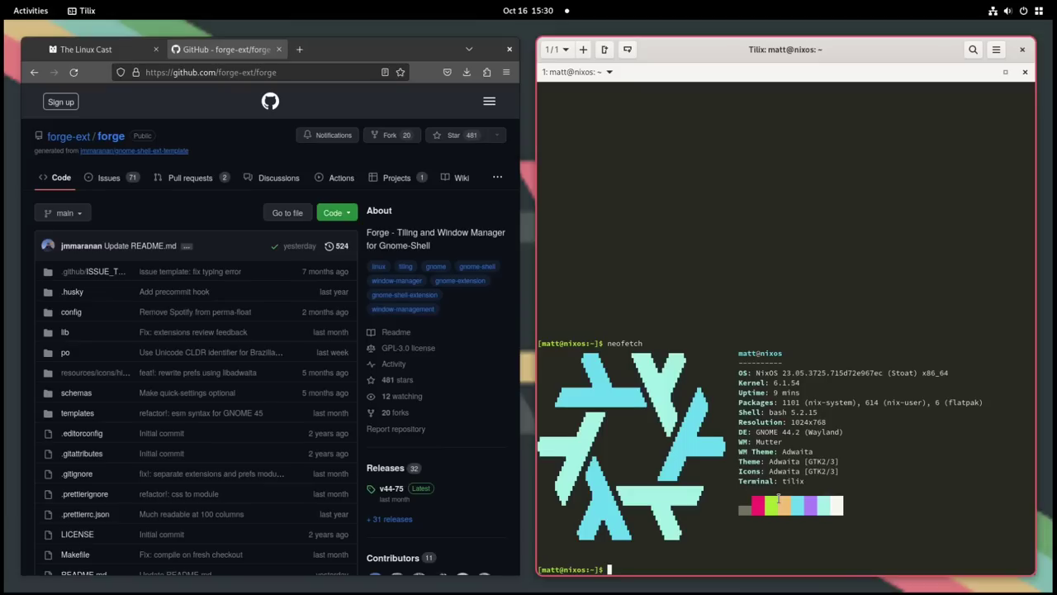
Open new terminal windows tiled below Firefox, below the neofetch terminal, and beside Firefox.
{"action": "left_click", "coordinate": [491, 374]}
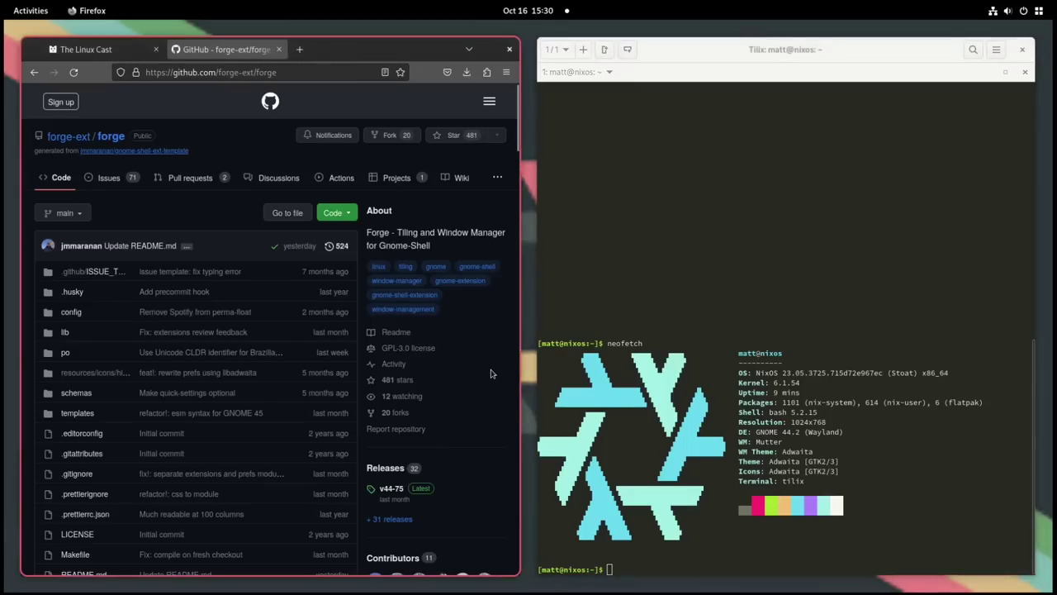
{"action": "key", "text": "super"}
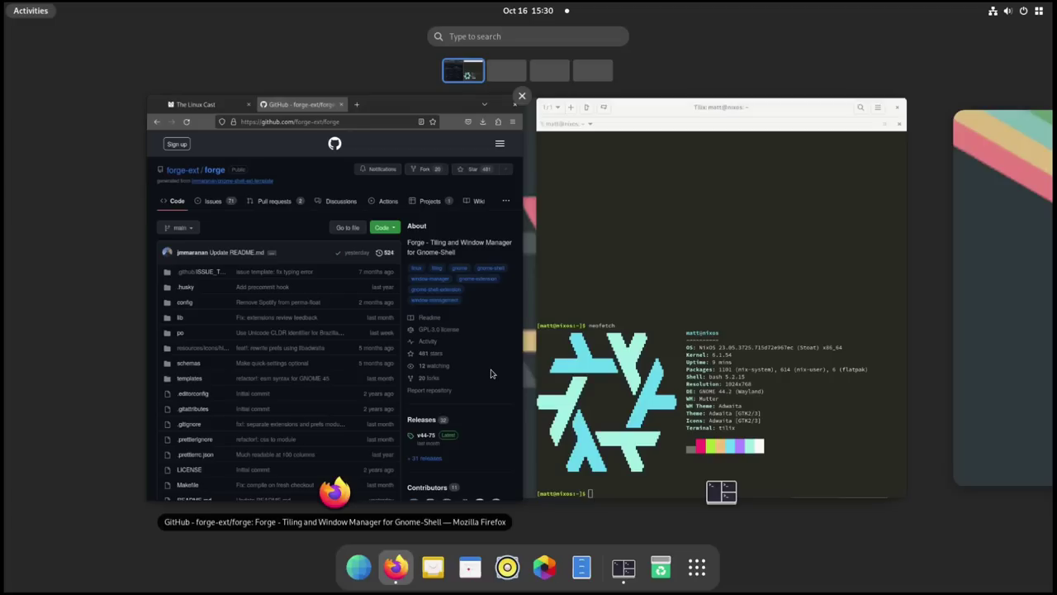
{"action": "key", "text": "super+Return"}
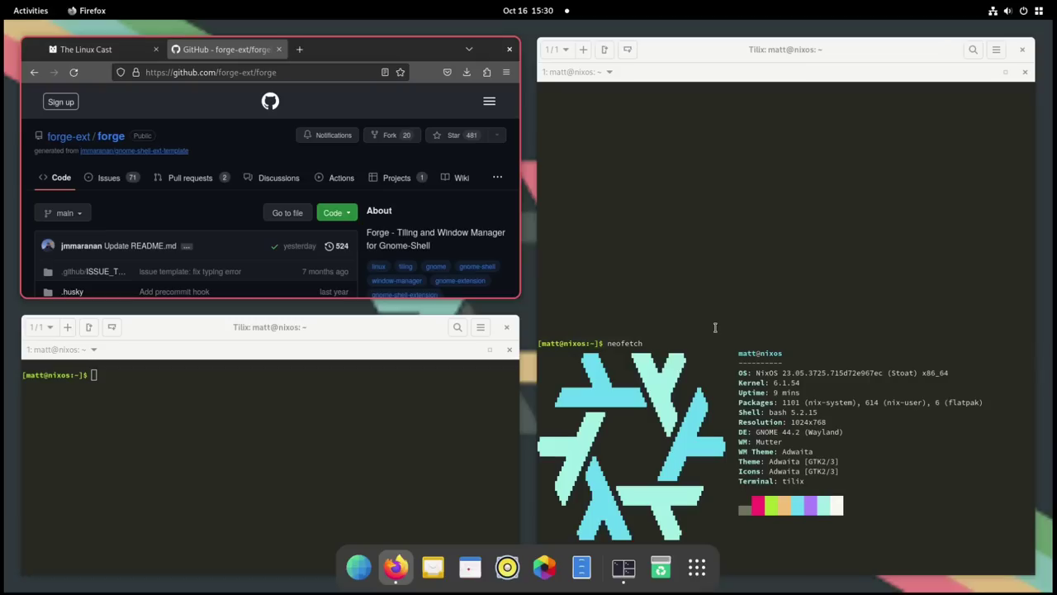
{"action": "left_click", "coordinate": [711, 232]}
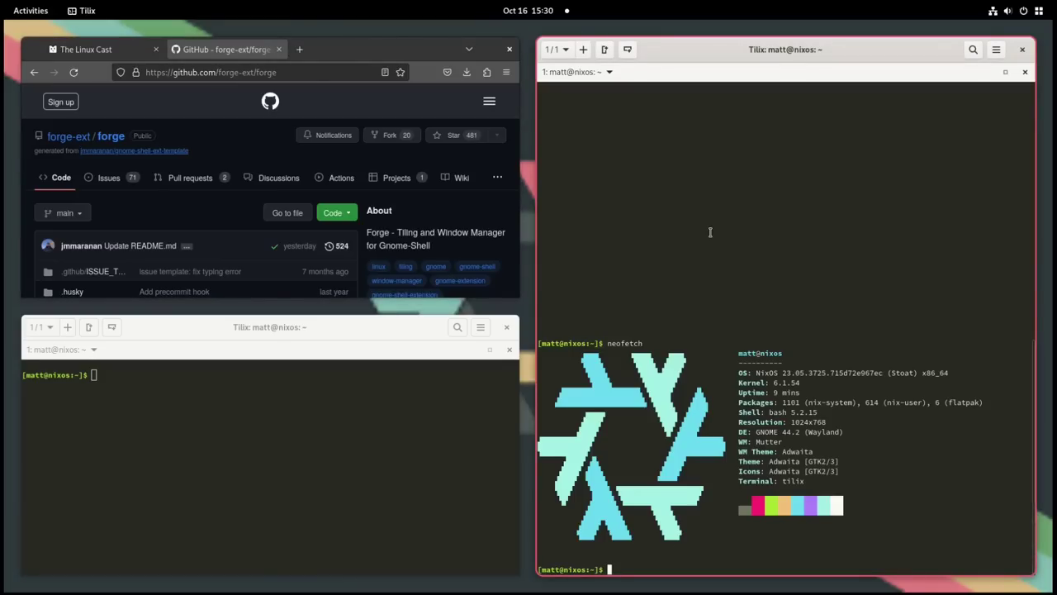
{"action": "key", "text": "ctrl+shift+n"}
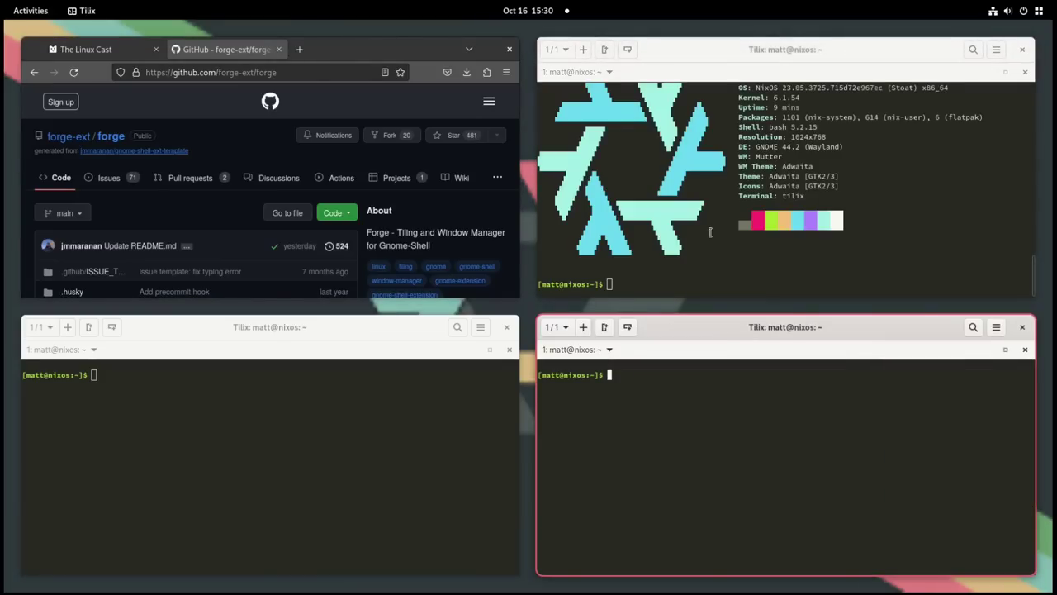
{"action": "left_click", "coordinate": [339, 116]}
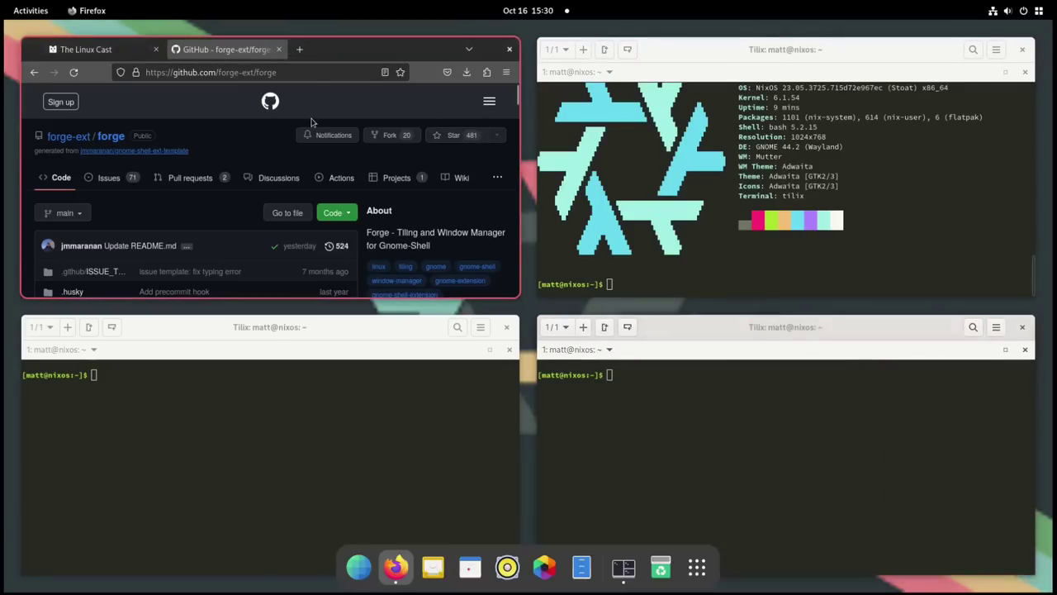
{"action": "key", "text": "super+Return"}
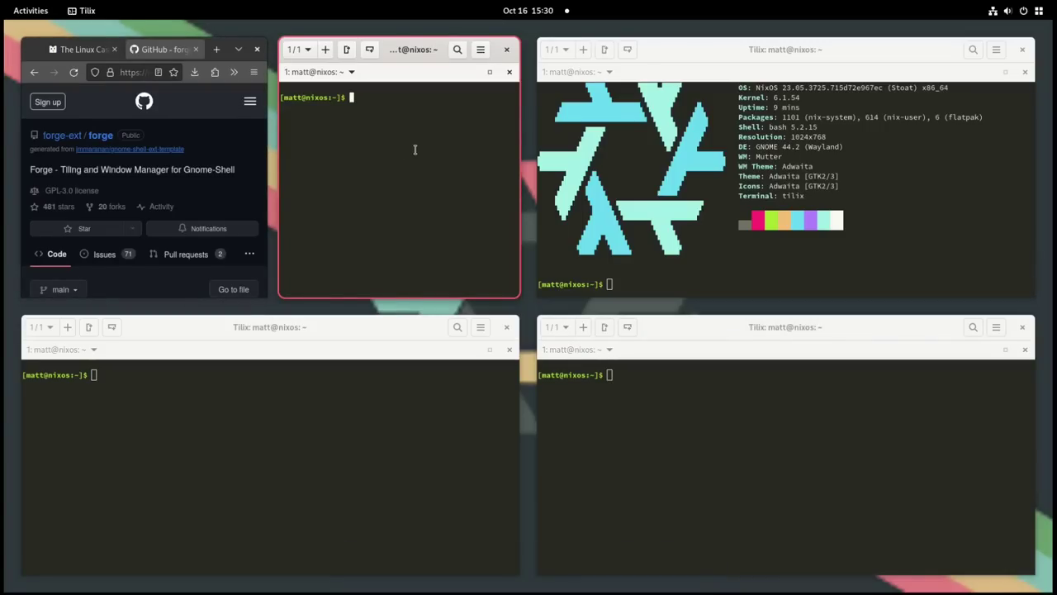
Close the existing terminals and open four new ones beside Firefox, each splitting the remaining space.
{"action": "key", "text": "super+q"}
{"action": "key", "text": "super+Up"}
{"action": "key", "text": "super+Return"}
{"action": "key", "text": "super+Return"}
{"action": "key", "text": "super+Return"}
{"action": "key", "text": "super+Return"}
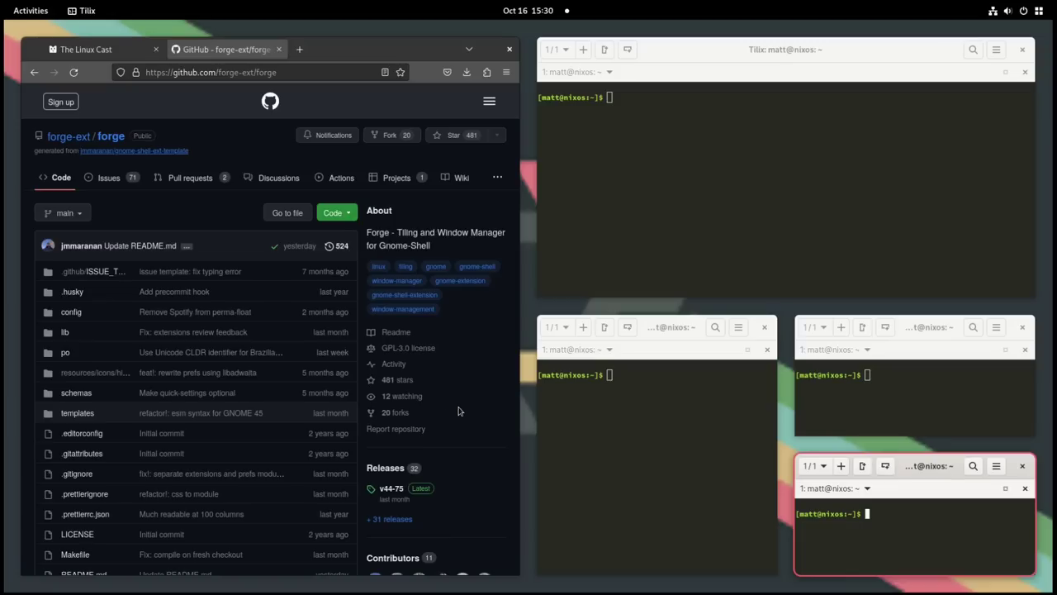
Narrow the Firefox window to about a third of the screen and make the upper terminal slightly taller.
{"action": "left_click", "coordinate": [644, 437]}
{"action": "left_click", "coordinate": [680, 189]}
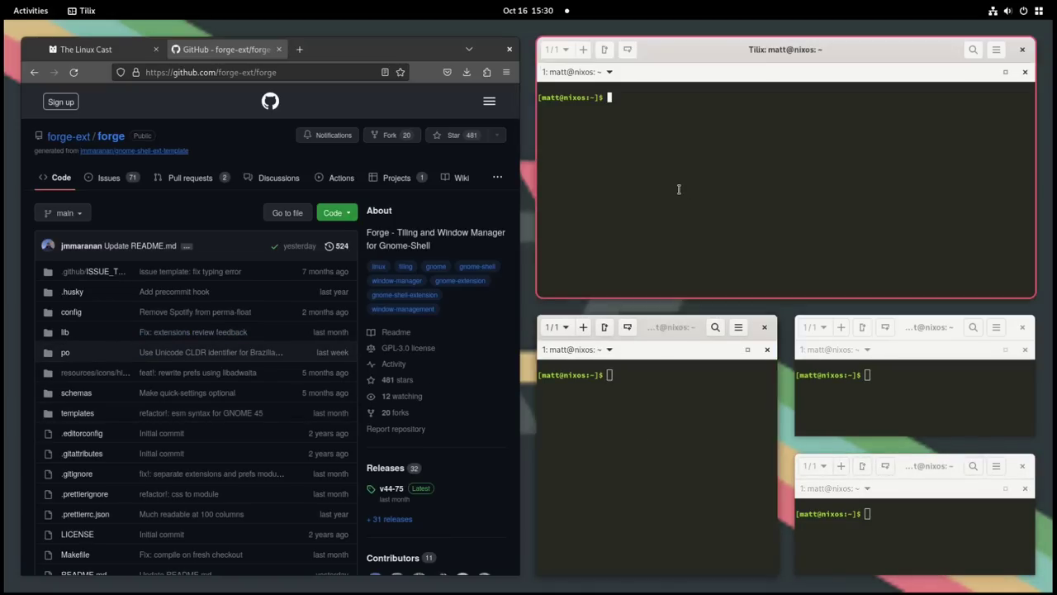
{"action": "left_click", "coordinate": [438, 104]}
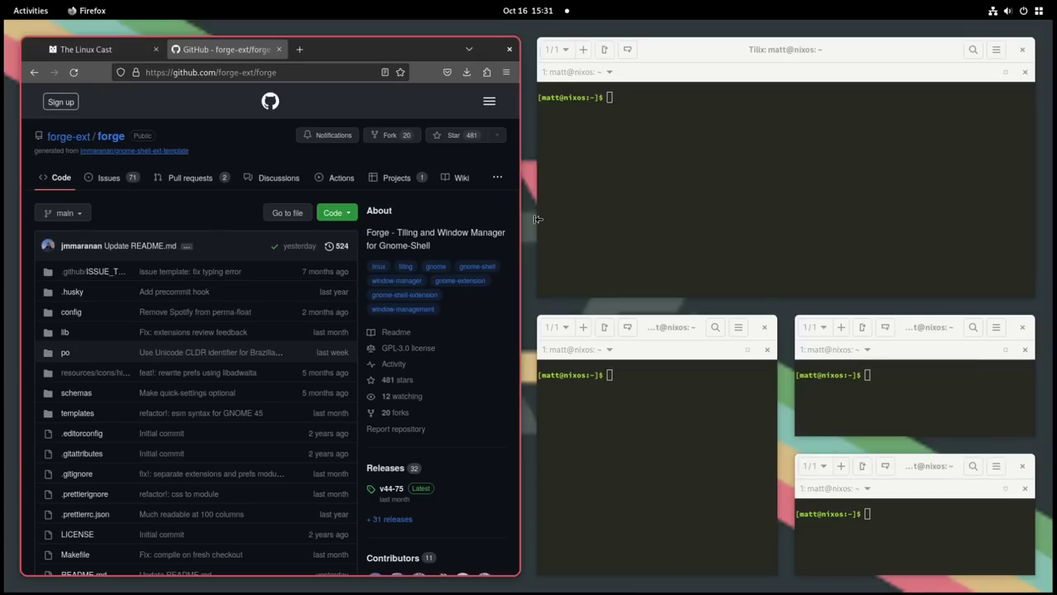
{"action": "left_click_drag", "start_coordinate": [536, 219], "coordinate": [360, 226]}
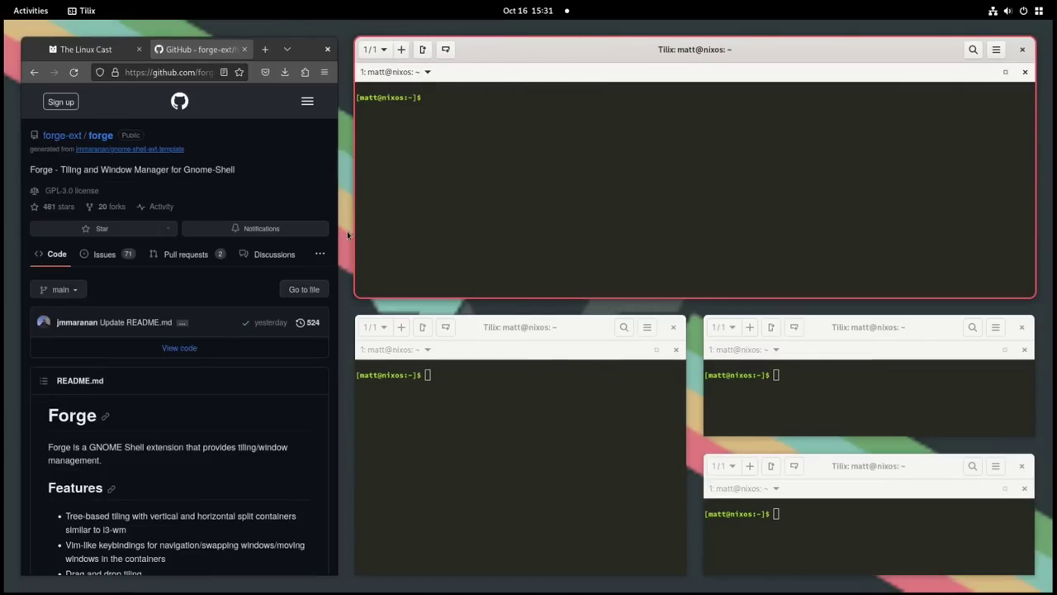
{"action": "left_click_drag", "start_coordinate": [444, 290], "coordinate": [435, 332]}
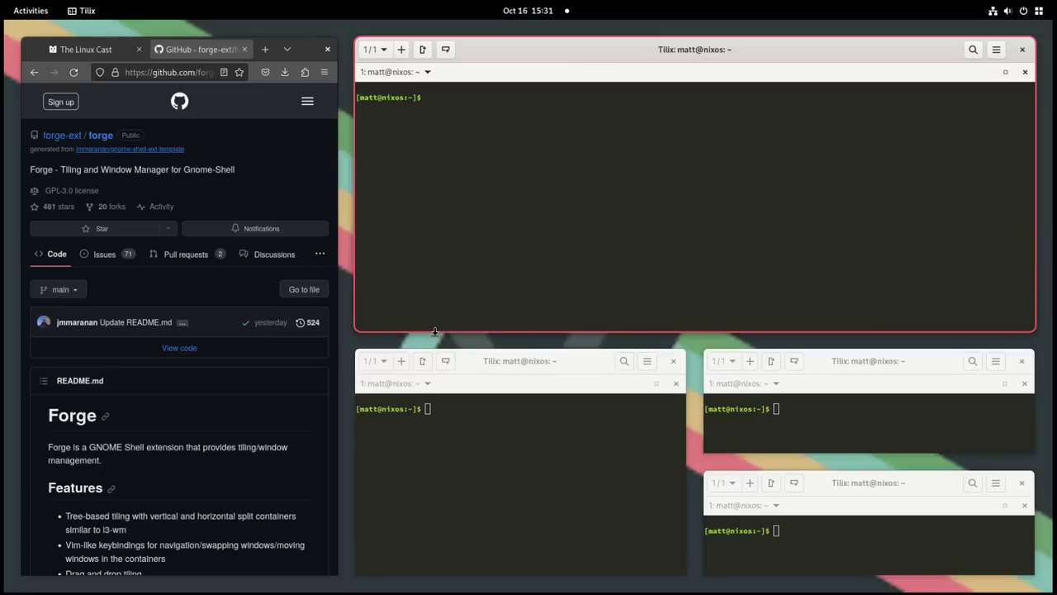
Move the lower terminal next to Firefox up to the wide terminal, so all four terminals form one vertical stack.
{"action": "left_click", "coordinate": [504, 378]}
{"action": "left_click", "coordinate": [483, 361]}
{"action": "key", "text": "Escape"}
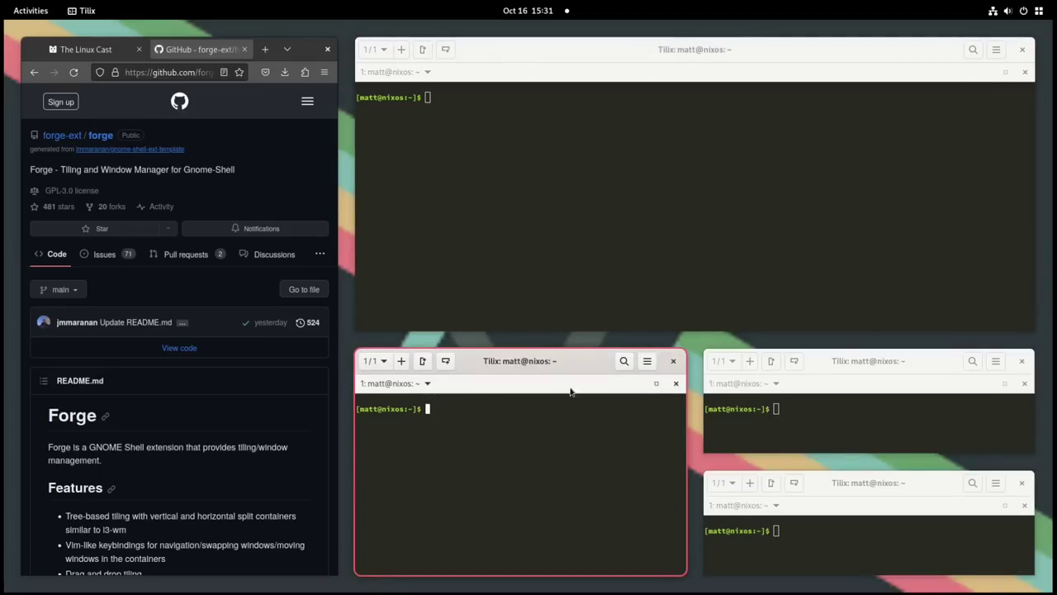
{"action": "left_click_drag", "start_coordinate": [579, 369], "coordinate": [816, 97]}
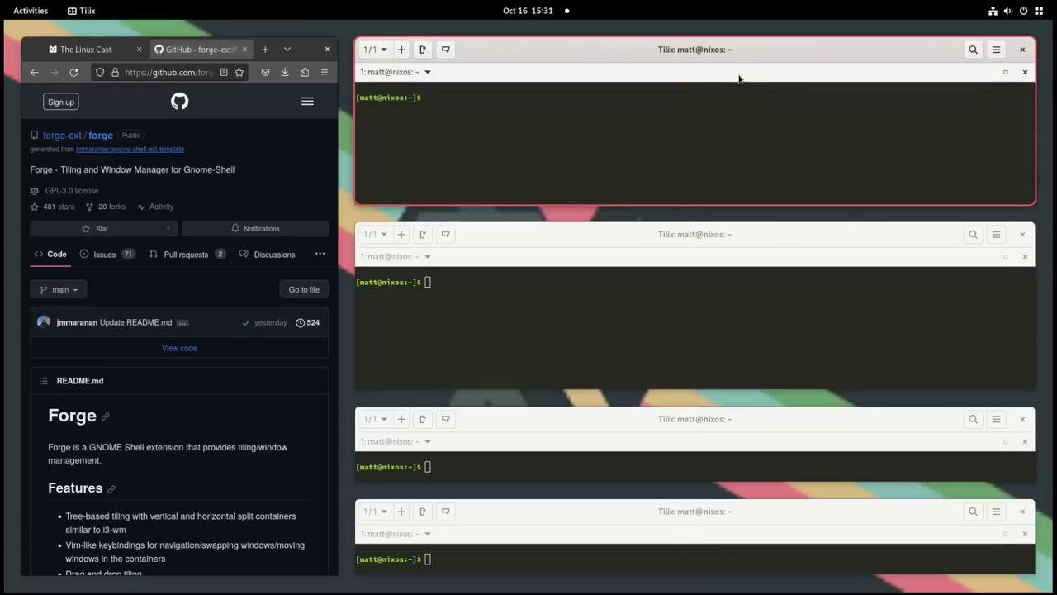
Group the uppermost terminal with Firefox in a tabbed layout and switch between the two tabs.
{"action": "left_click_drag", "start_coordinate": [736, 51], "coordinate": [231, 300]}
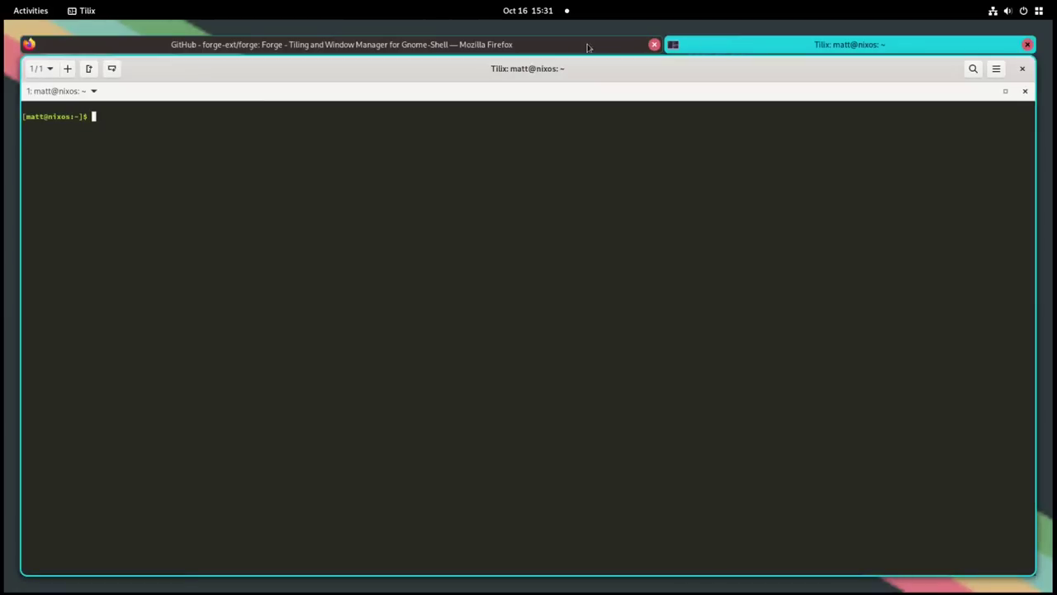
{"action": "left_click", "coordinate": [541, 47]}
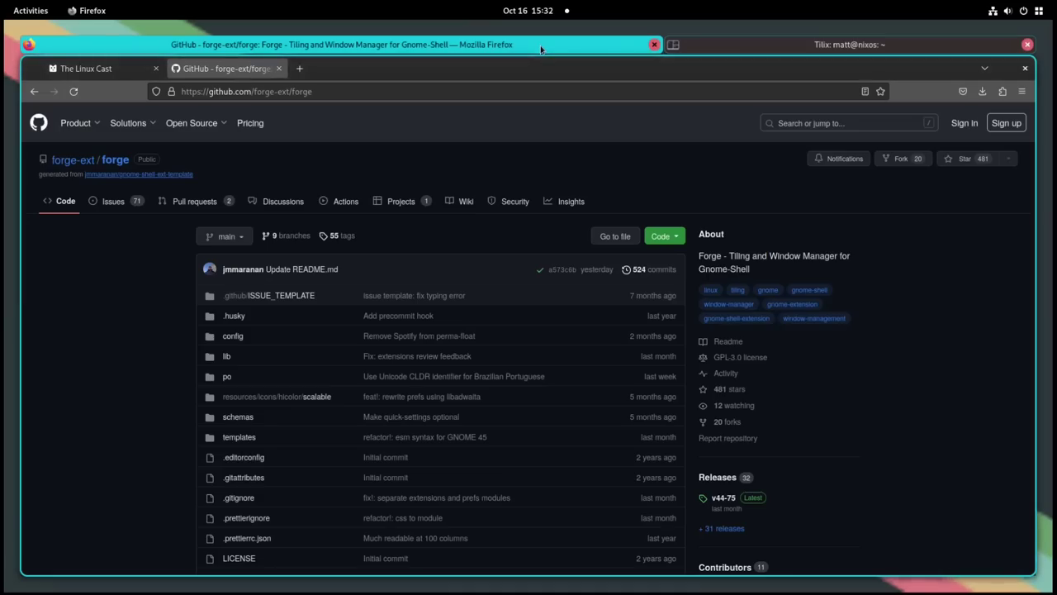
{"action": "left_click", "coordinate": [546, 46]}
{"action": "left_click", "coordinate": [790, 53]}
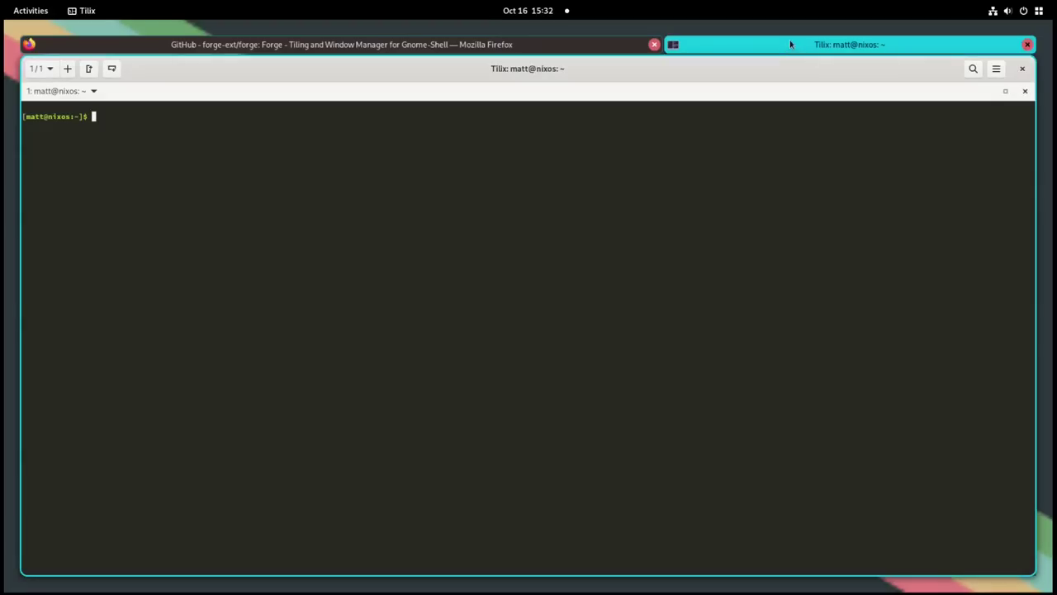
Separate the tabbed terminal from Firefox into side-by-side tiles and close Firefox.
{"action": "key", "text": "super+shift+t"}
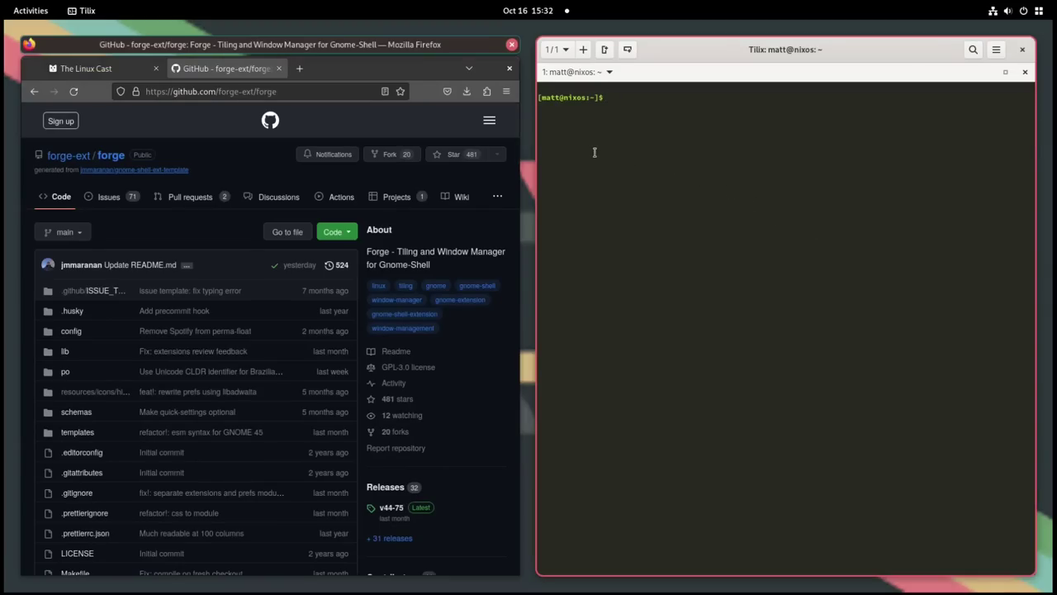
{"action": "left_click", "coordinate": [511, 44]}
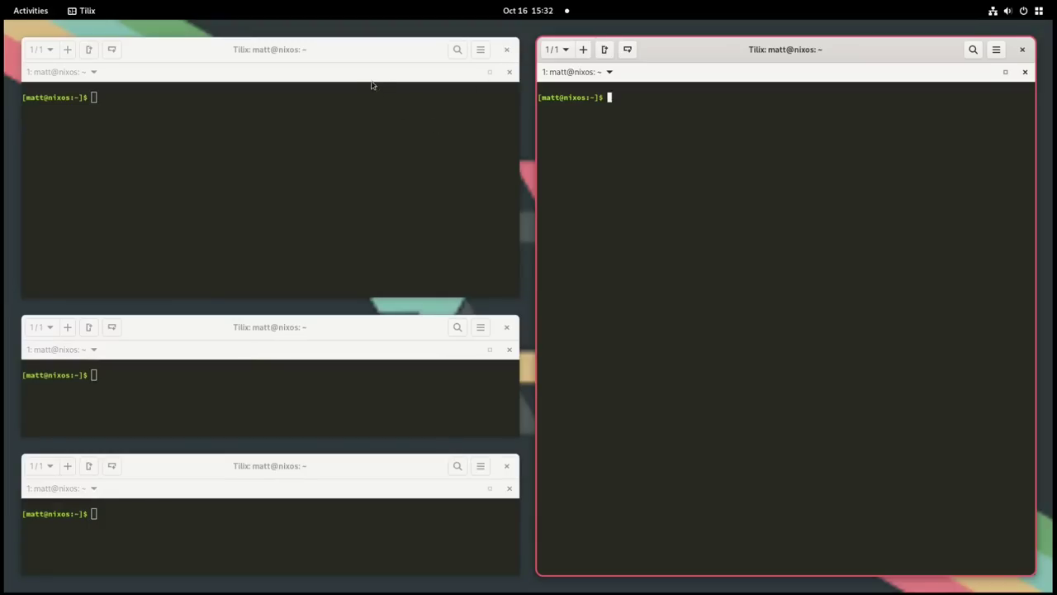
{"action": "left_click_drag", "start_coordinate": [355, 51], "coordinate": [361, 120]}
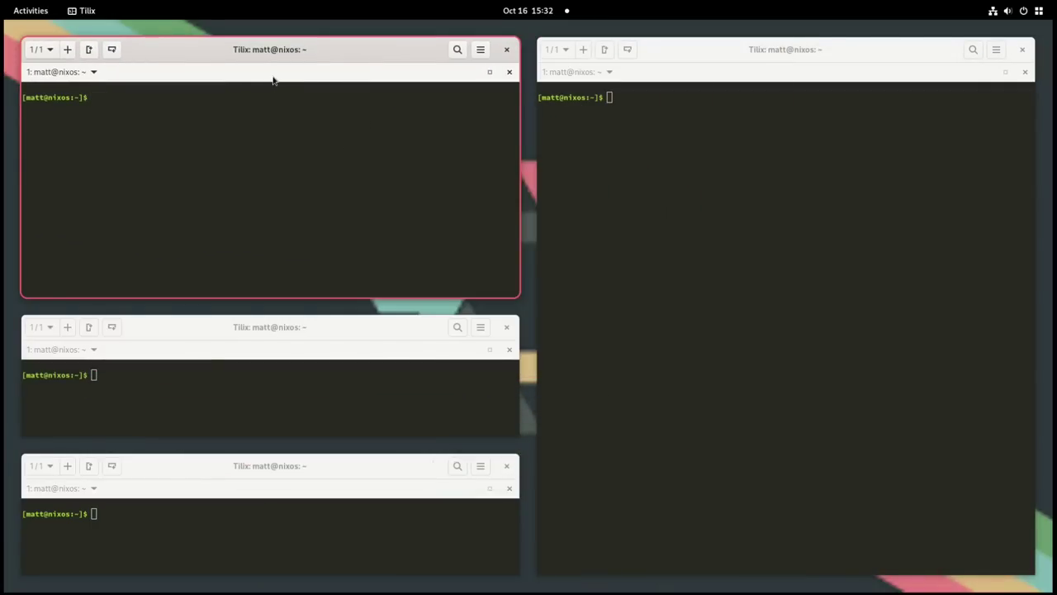
Launch a new Firefox window and group it with the full-height terminal as tabs.
{"action": "key", "text": "super"}
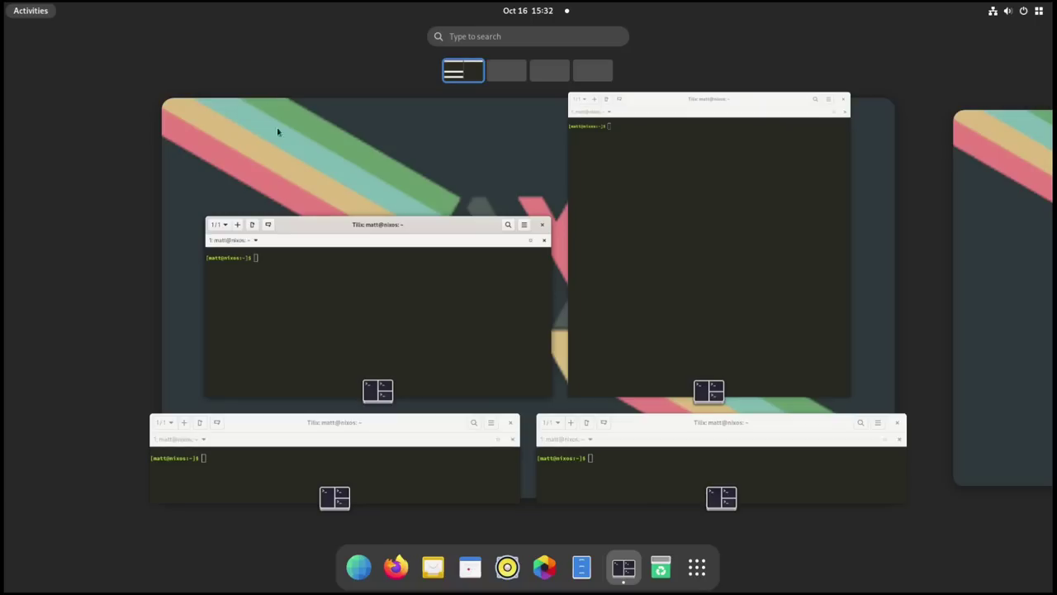
{"action": "left_click", "coordinate": [396, 568]}
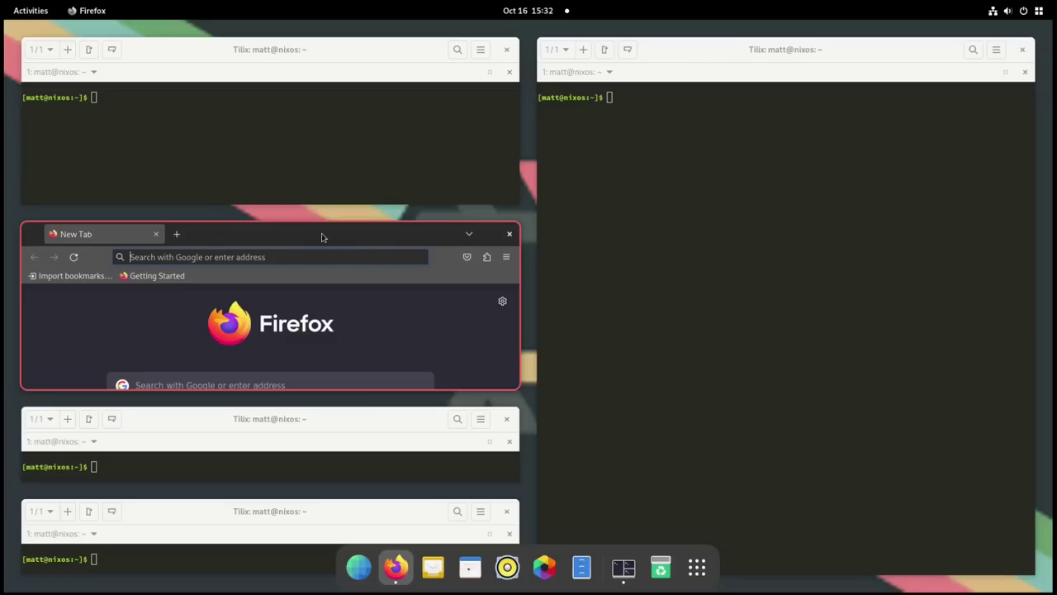
{"action": "left_click_drag", "start_coordinate": [323, 236], "coordinate": [810, 268]}
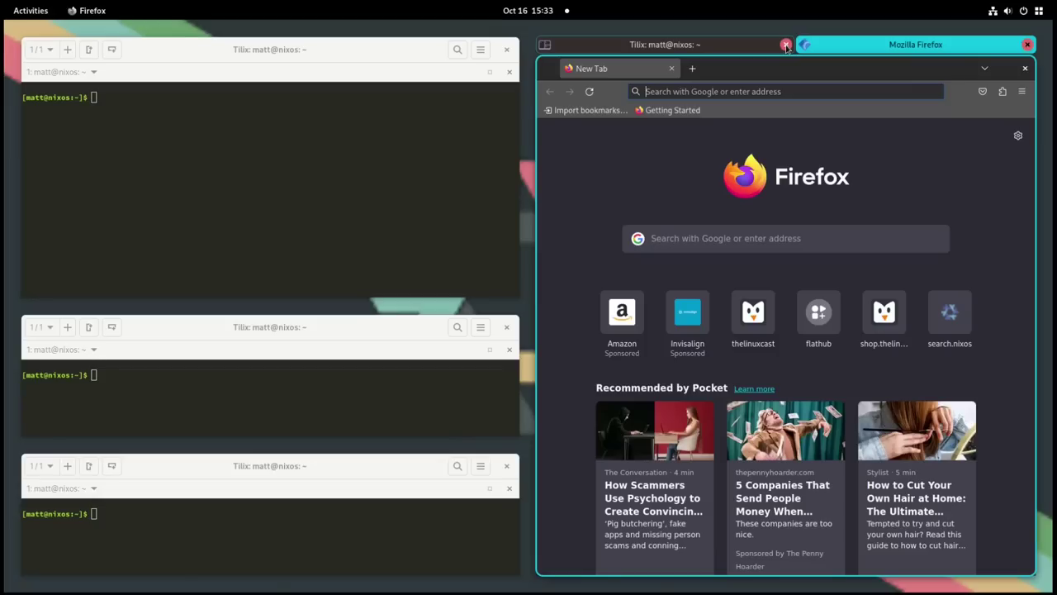
Close the terminals and the tabbed Firefox window, and relaunch Firefox on its own.
{"action": "left_click", "coordinate": [471, 167]}
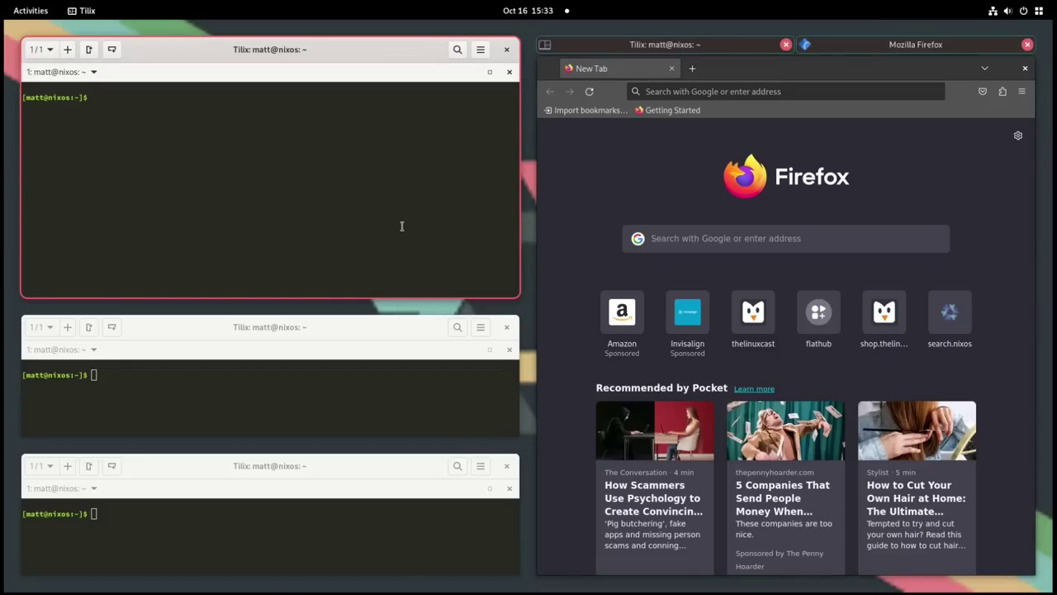
{"action": "key", "text": "super+shift+t"}
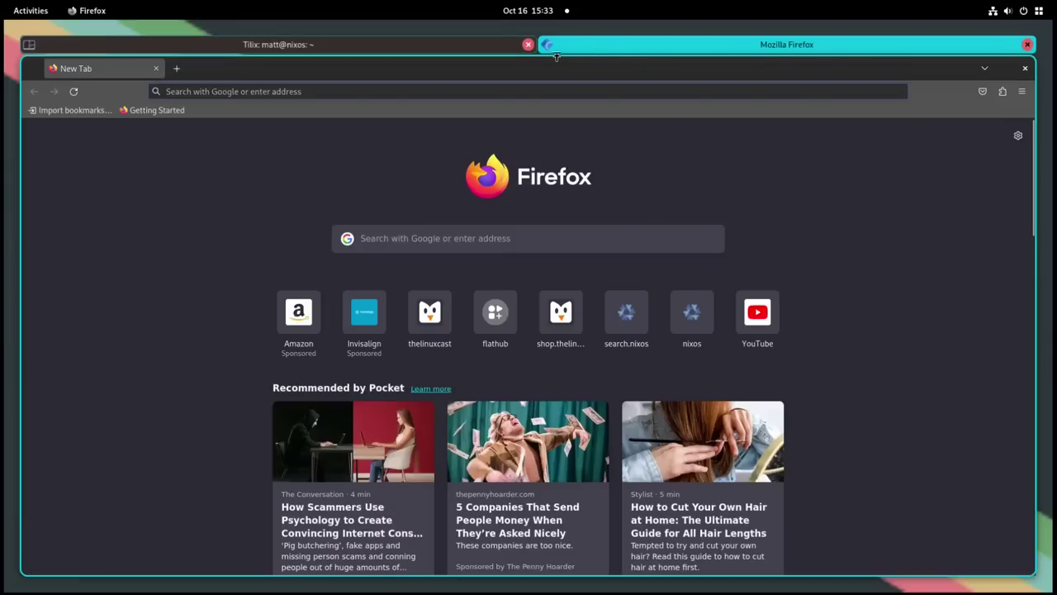
{"action": "left_click", "coordinate": [528, 46]}
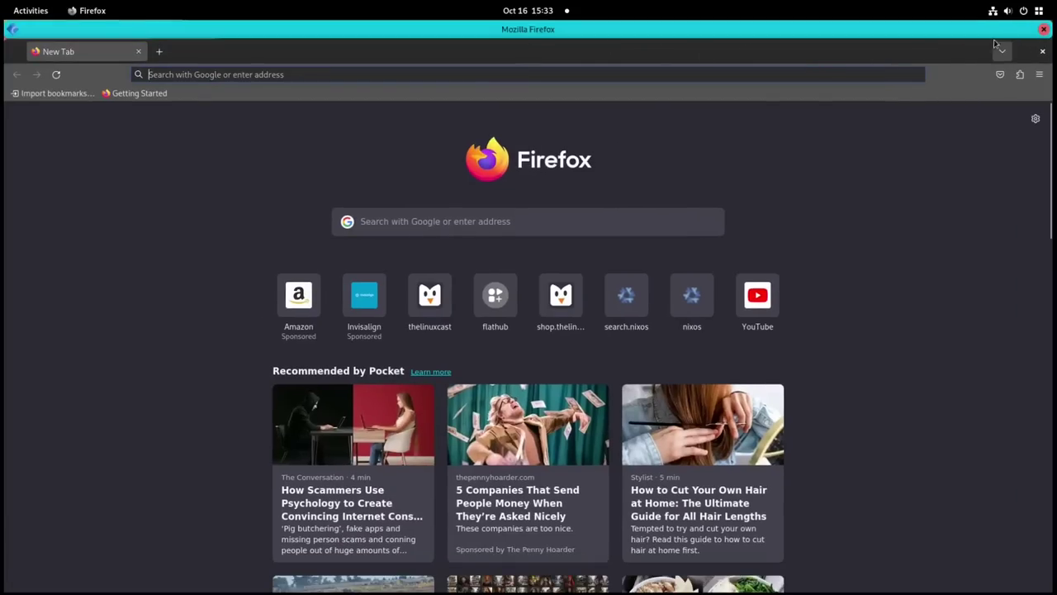
{"action": "left_click", "coordinate": [1044, 29]}
{"action": "left_click", "coordinate": [416, 567]}
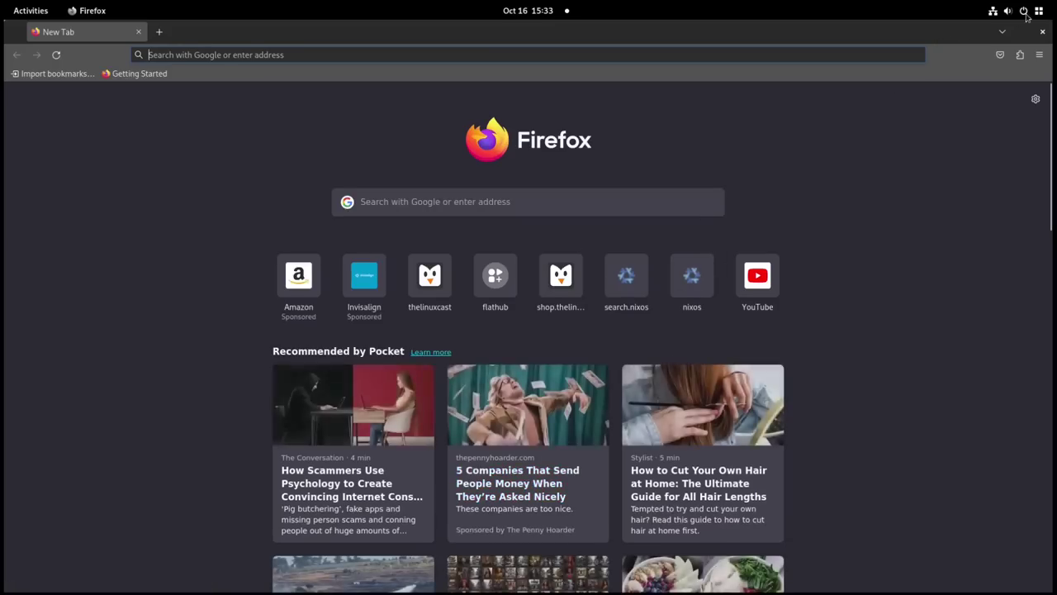
Toggle Forge's window tiling off and back on from the system quick settings.
{"action": "left_click", "coordinate": [1040, 11]}
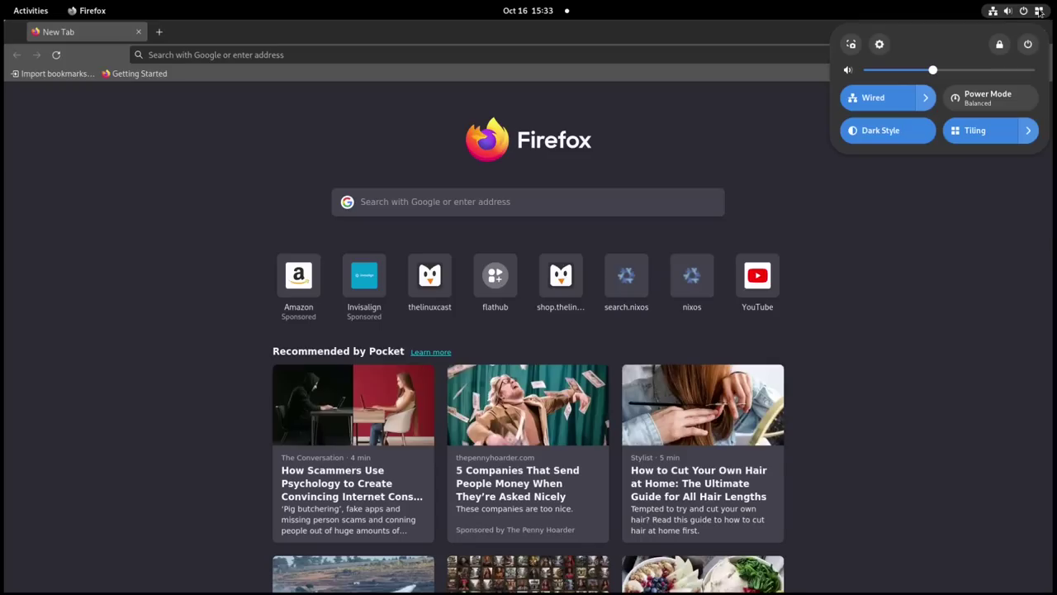
{"action": "left_click", "coordinate": [997, 141]}
{"action": "left_click", "coordinate": [997, 140]}
{"action": "left_click", "coordinate": [997, 141]}
{"action": "left_click", "coordinate": [997, 141]}
Disable and re-enable Gaps Hidden when Single in Forge's quick settings, and bring its options back up.
{"action": "left_click", "coordinate": [1031, 132]}
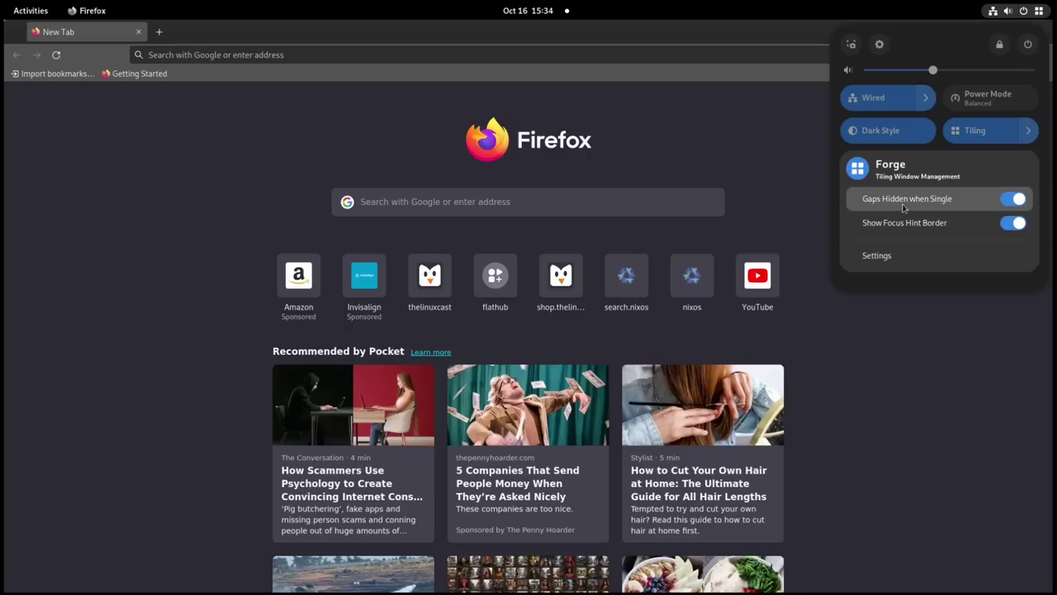
{"action": "left_click", "coordinate": [1020, 203]}
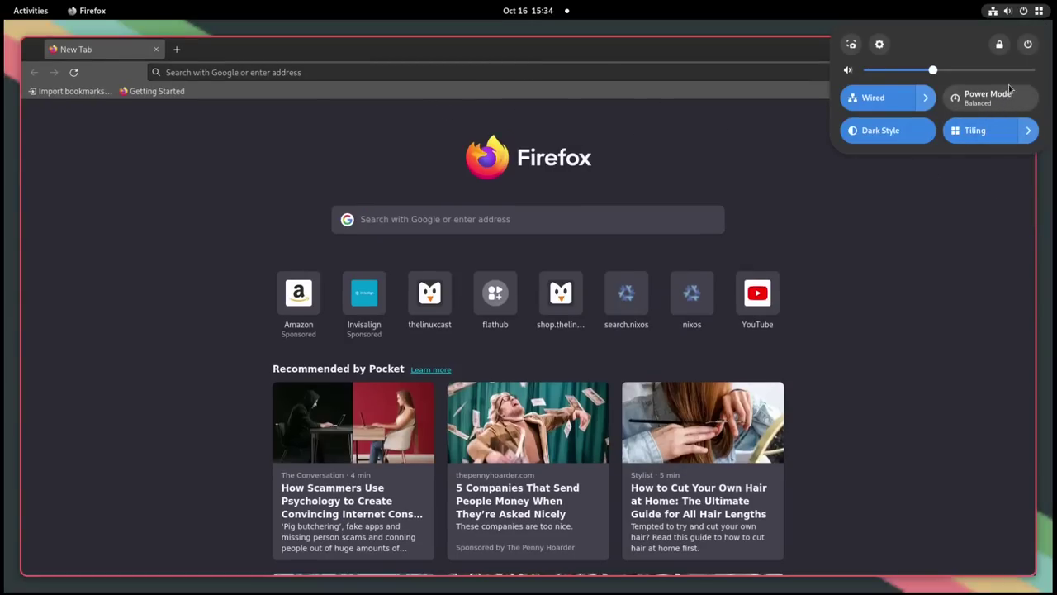
{"action": "left_click", "coordinate": [1029, 133]}
{"action": "left_click", "coordinate": [1015, 205]}
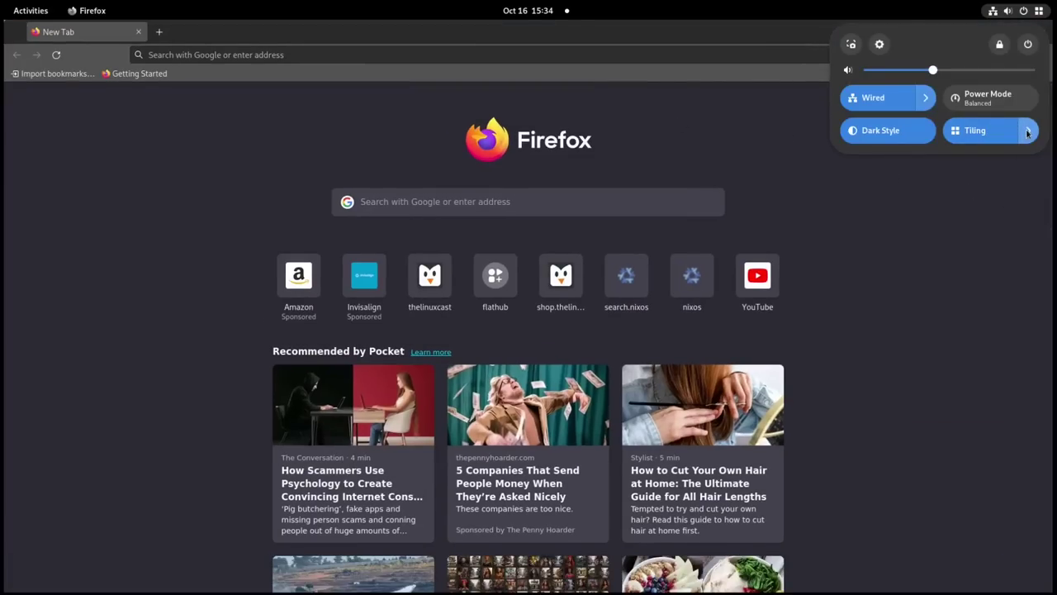
{"action": "left_click", "coordinate": [1028, 131]}
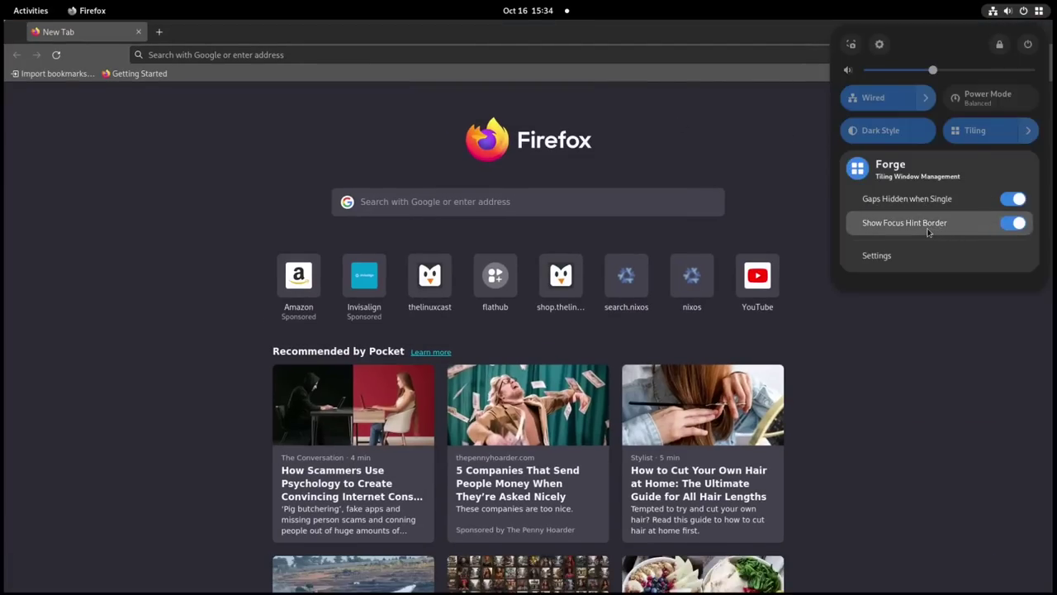
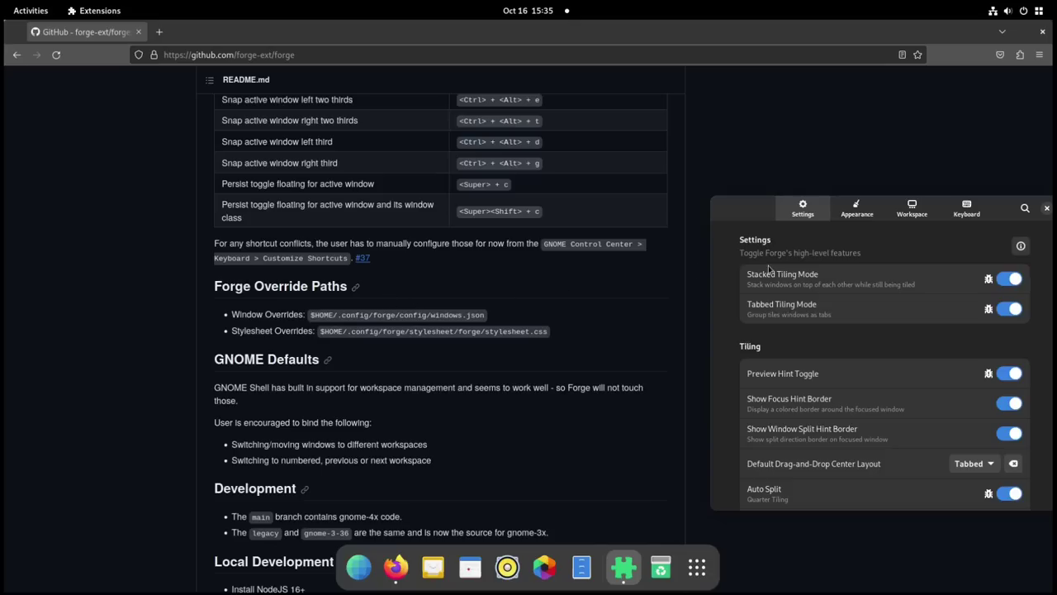
Move the Forge preferences window up over the README, view its Appearance page and return to the Settings page.
{"action": "left_click_drag", "start_coordinate": [737, 211], "coordinate": [656, 162]}
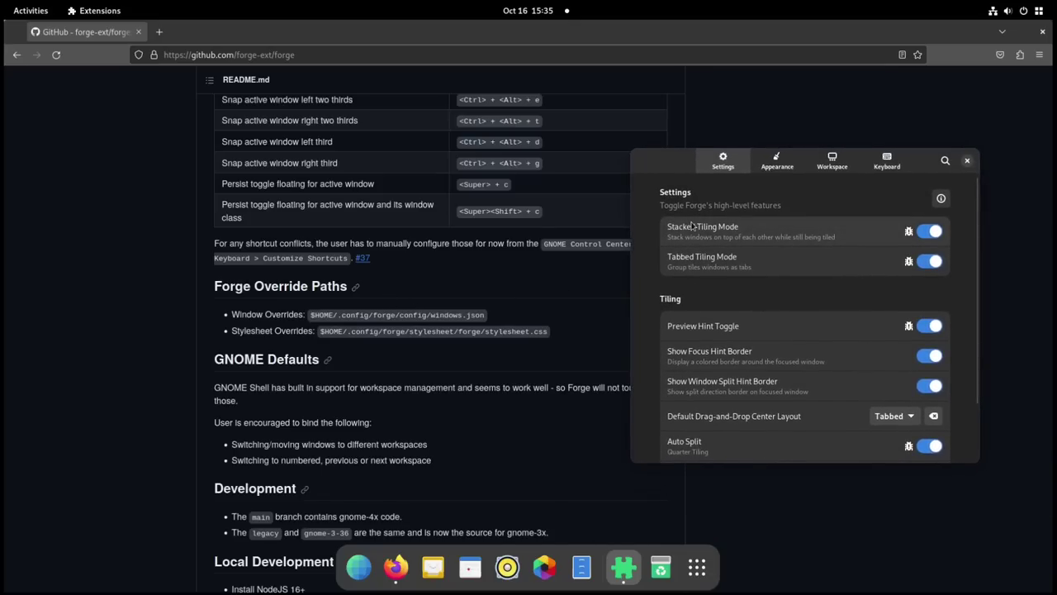
{"action": "left_click", "coordinate": [786, 171]}
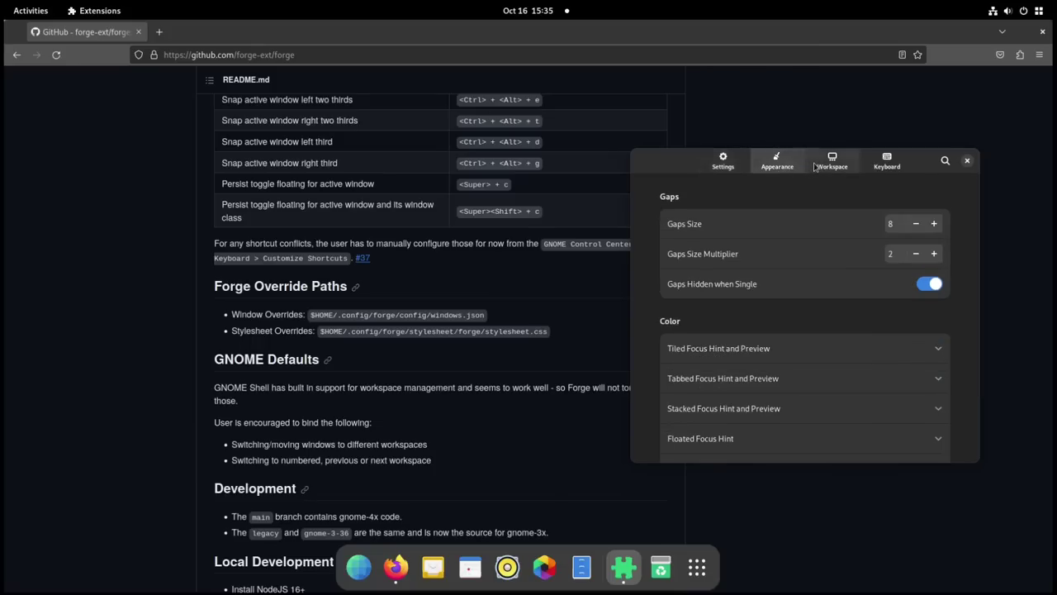
{"action": "left_click", "coordinate": [723, 161]}
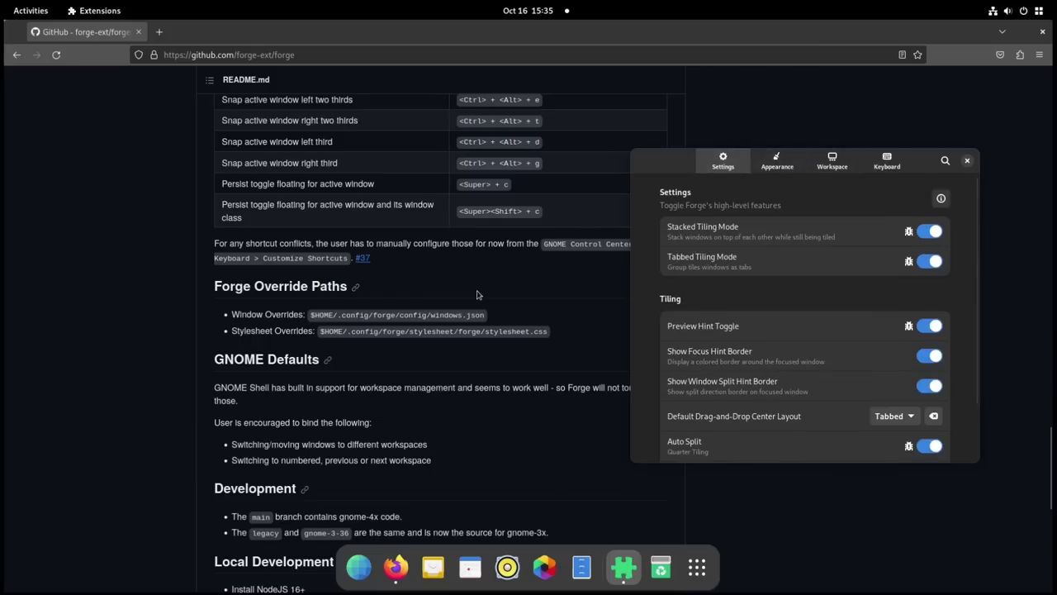
Examine the Forge Keybinding Defaults table in the GitHub README, covering resize, focus, swap, move and snap shortcuts.
{"action": "scroll", "coordinate": [477, 295], "scroll_direction": "up", "scroll_amount": 3}
{"action": "scroll", "coordinate": [477, 295], "scroll_direction": "up", "scroll_amount": 3}
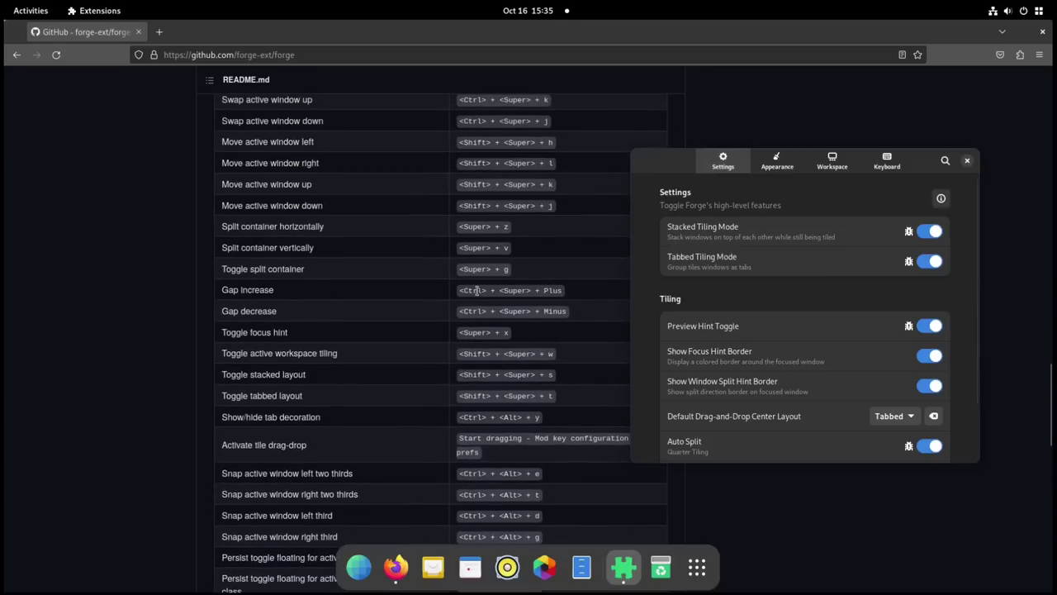
{"action": "scroll", "coordinate": [477, 291], "scroll_direction": "up", "scroll_amount": 2}
{"action": "scroll", "coordinate": [477, 291], "scroll_direction": "up", "scroll_amount": 5}
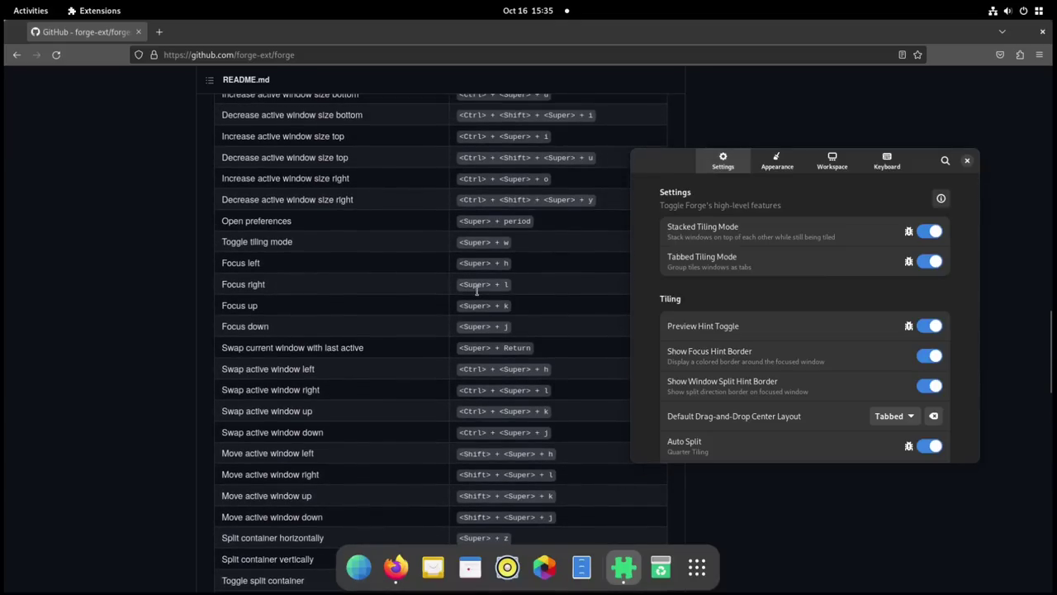
{"action": "scroll", "coordinate": [476, 290], "scroll_direction": "up", "scroll_amount": 1}
{"action": "scroll", "coordinate": [476, 295], "scroll_direction": "down", "scroll_amount": 3}
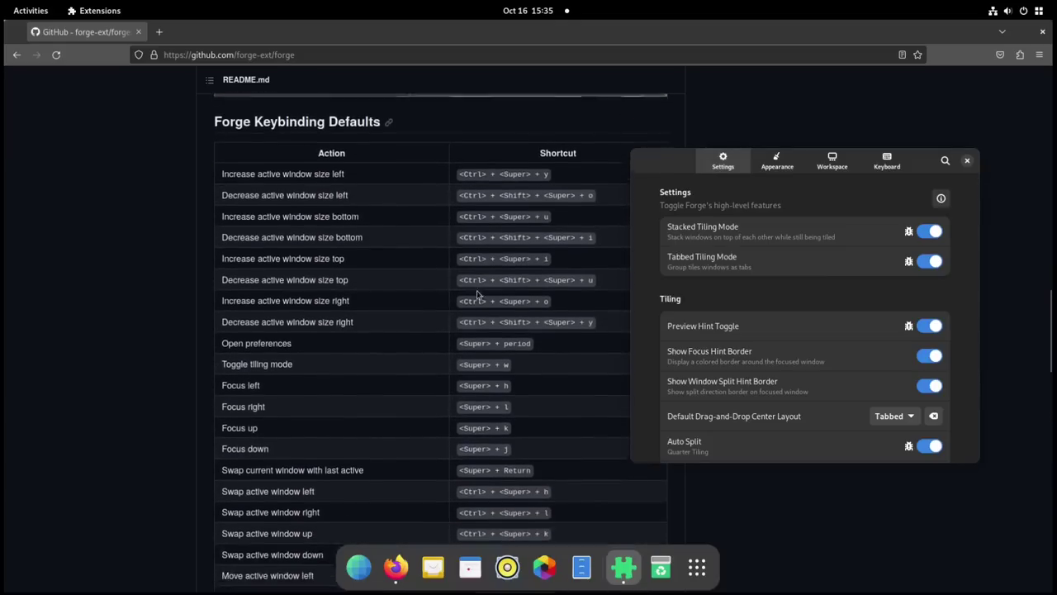
{"action": "scroll", "coordinate": [442, 310], "scroll_direction": "down", "scroll_amount": 4}
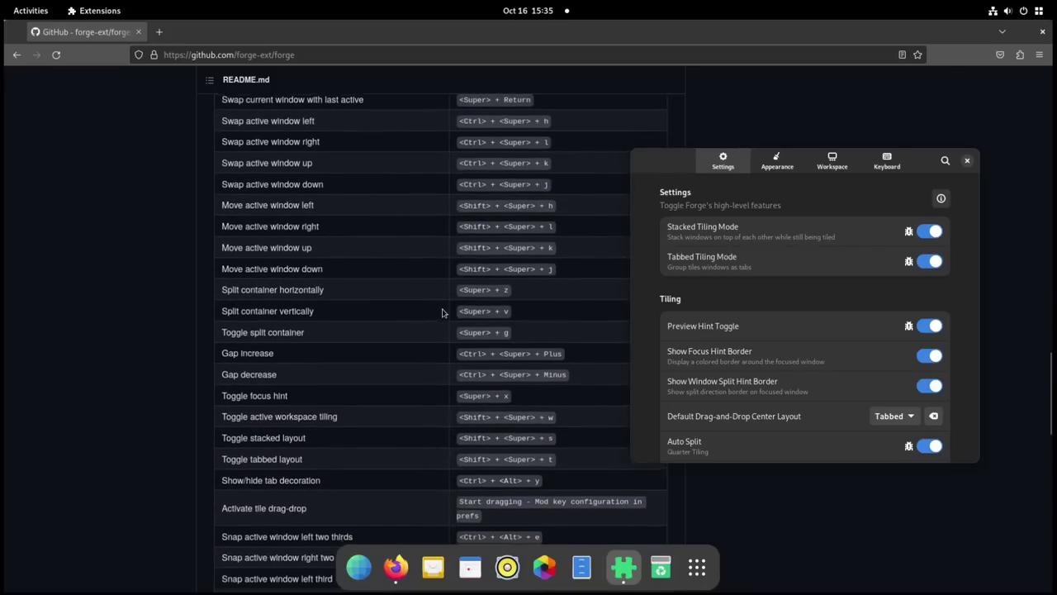
{"action": "scroll", "coordinate": [442, 313], "scroll_direction": "down", "scroll_amount": 2}
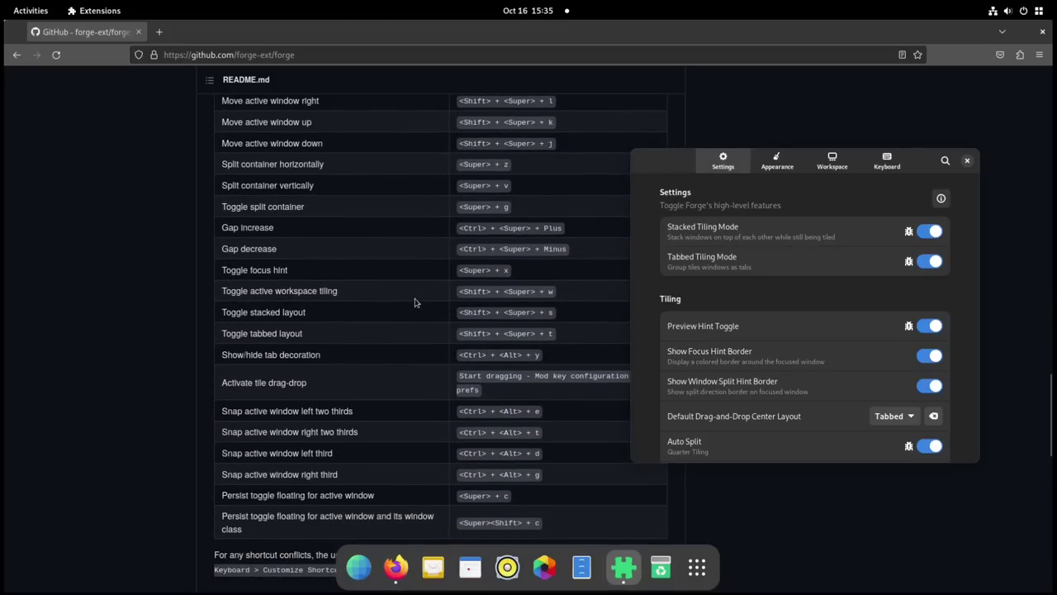
{"action": "scroll", "coordinate": [288, 293], "scroll_direction": "up", "scroll_amount": 2}
{"action": "scroll", "coordinate": [287, 293], "scroll_direction": "up", "scroll_amount": 6}
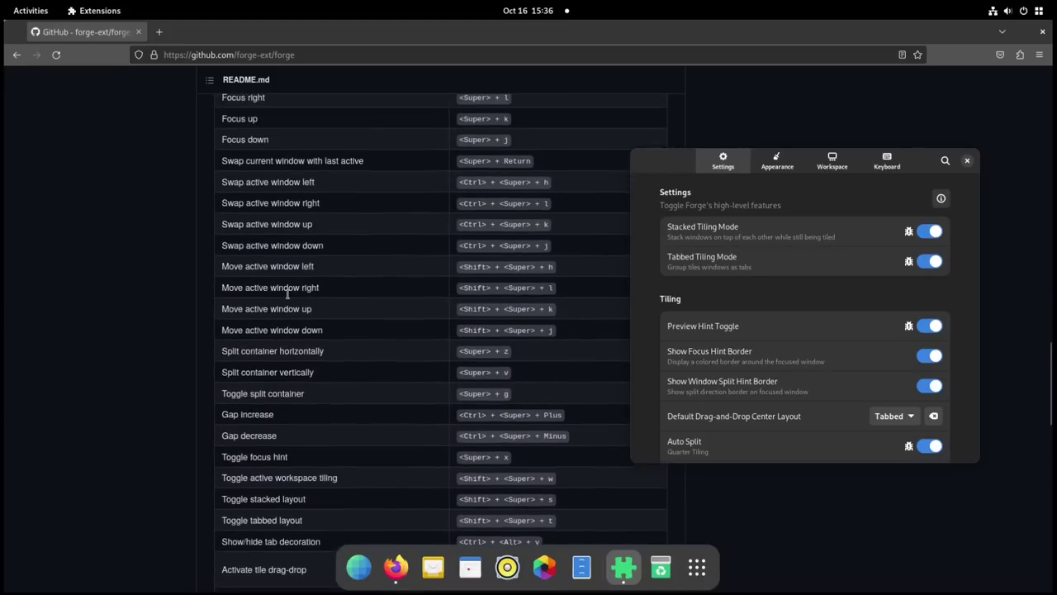
Expand Window Shortcuts on the Keyboard page of the Forge preferences and review the list through window-toggle-float.
{"action": "left_click", "coordinate": [887, 161]}
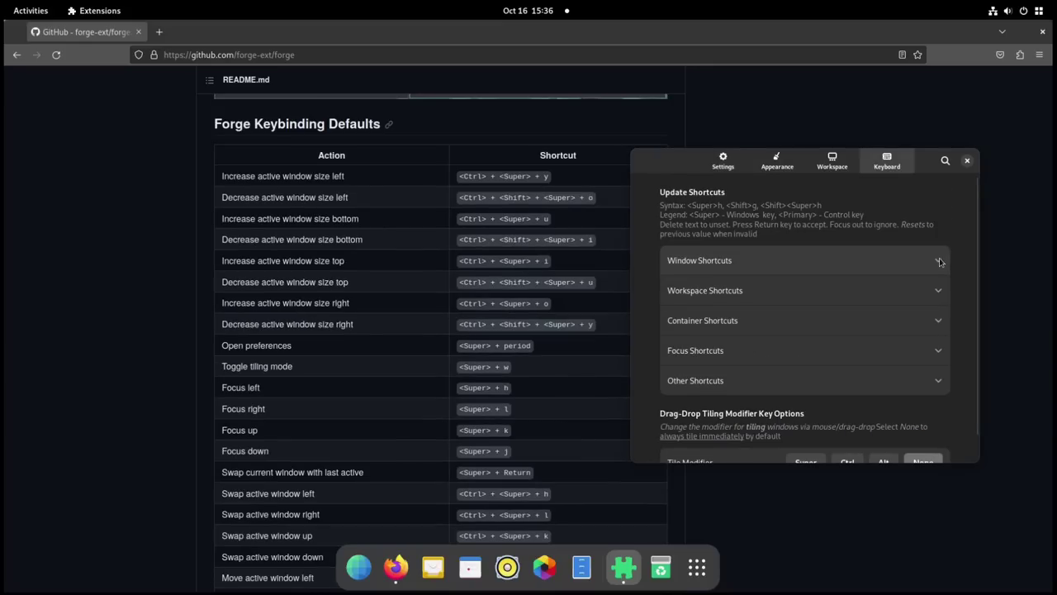
{"action": "left_click", "coordinate": [940, 262]}
{"action": "scroll", "coordinate": [825, 314], "scroll_direction": "down", "scroll_amount": 6}
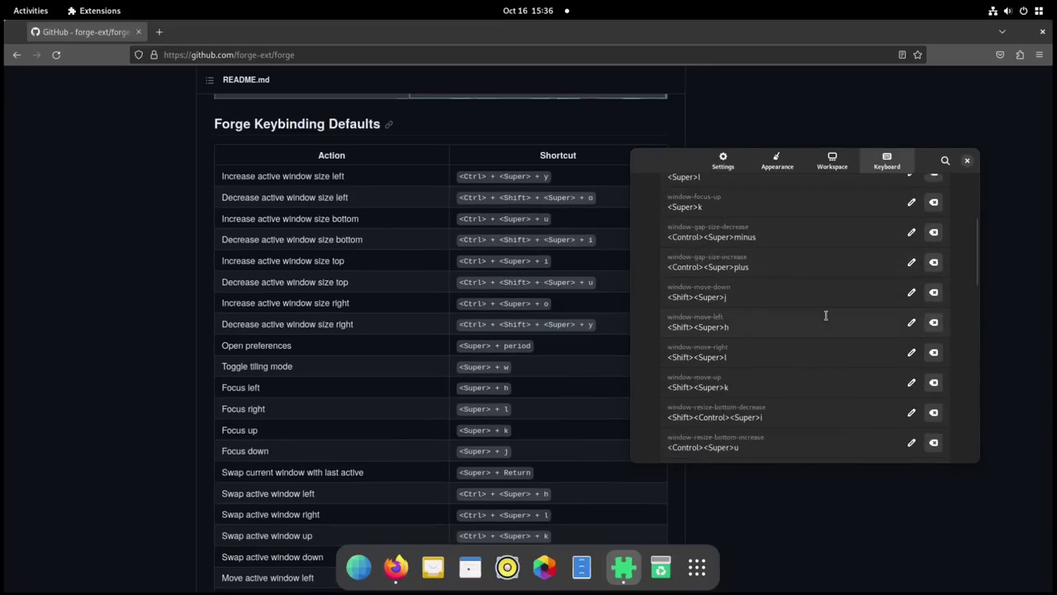
{"action": "scroll", "coordinate": [825, 315], "scroll_direction": "down", "scroll_amount": 5}
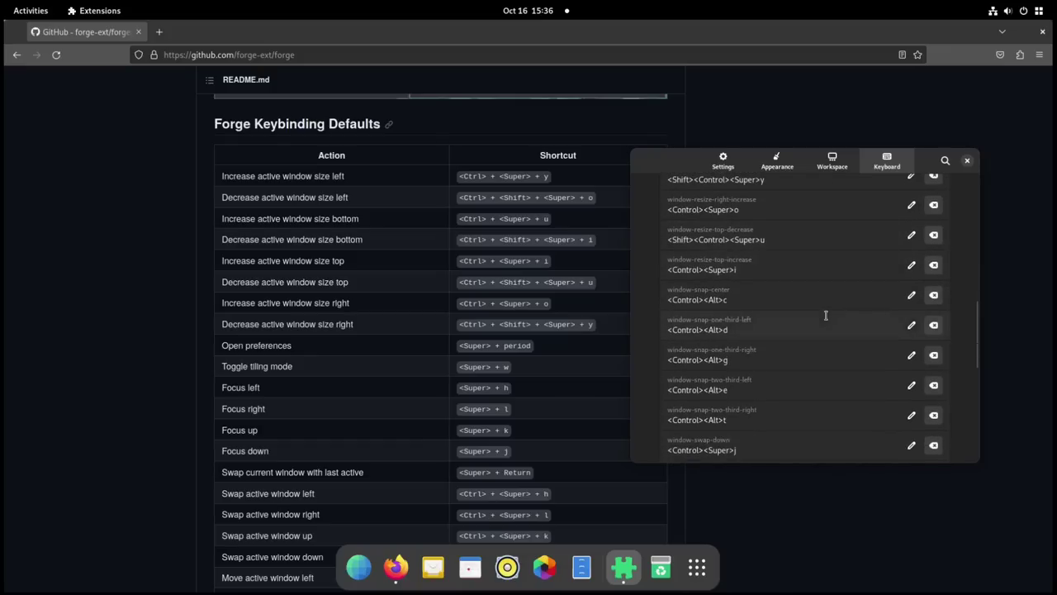
{"action": "scroll", "coordinate": [825, 314], "scroll_direction": "down", "scroll_amount": 5}
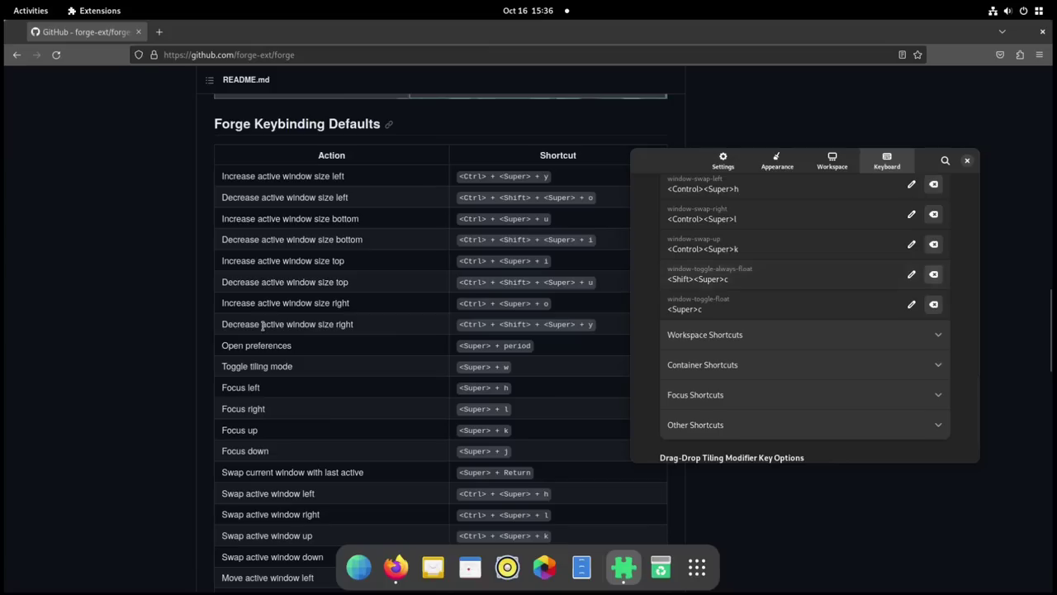
Switch the Firefox window showing the GitHub page to floating and move it toward the desktop's upper left.
{"action": "left_click", "coordinate": [155, 309]}
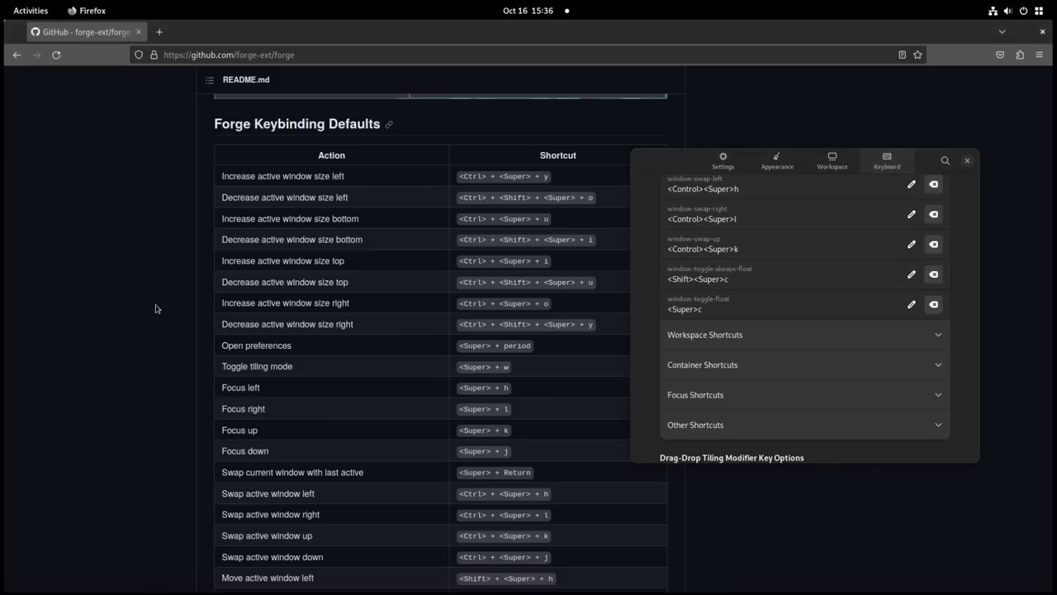
{"action": "key", "text": "super+c"}
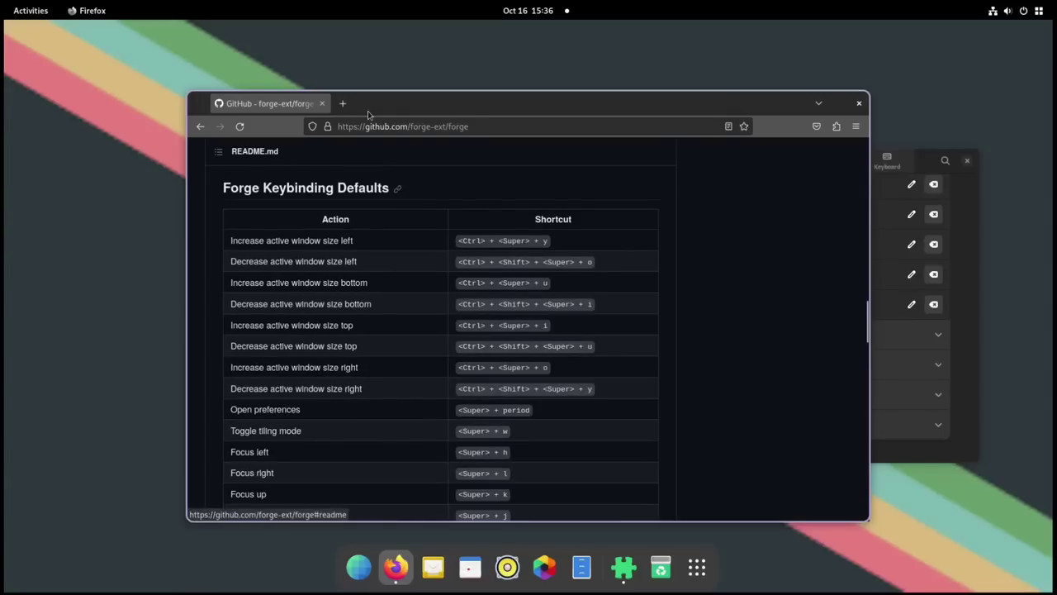
{"action": "left_click_drag", "start_coordinate": [389, 101], "coordinate": [268, 90]}
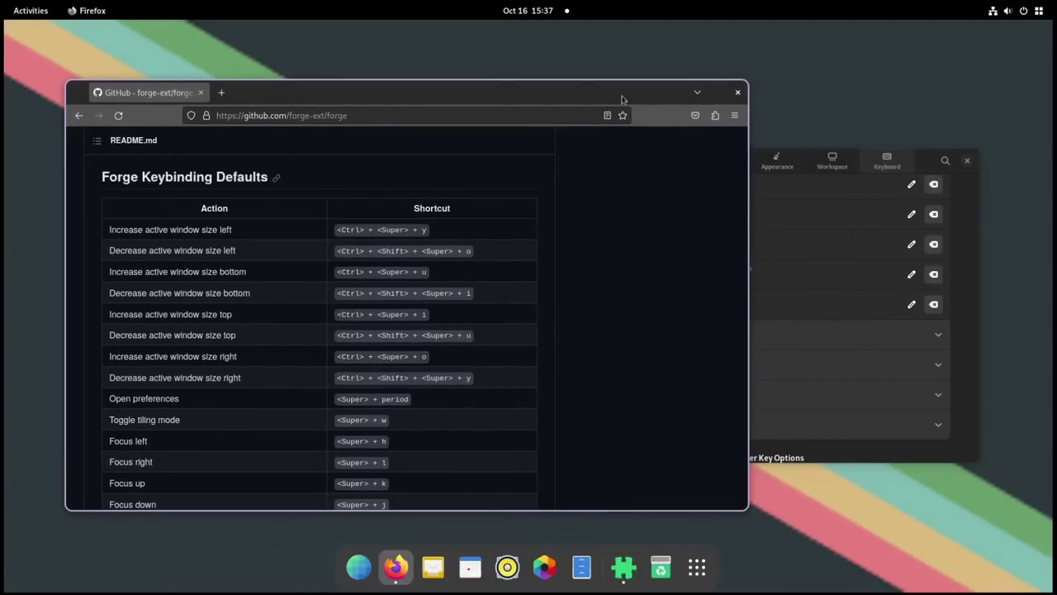
Replace the floating Firefox window with a newly launched one and return it to tiled mode.
{"action": "left_click", "coordinate": [736, 94]}
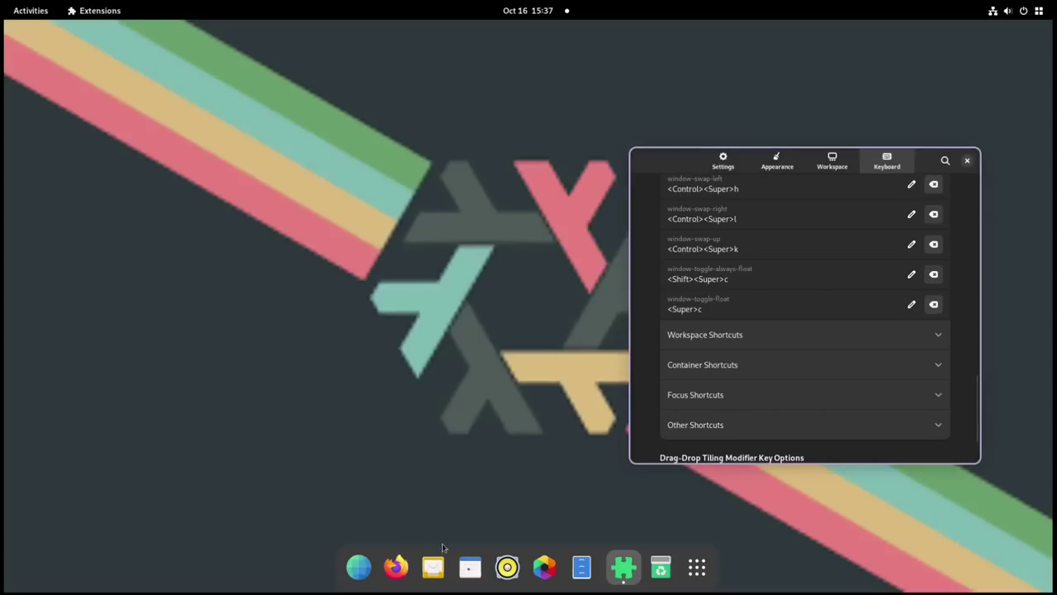
{"action": "left_click", "coordinate": [397, 566]}
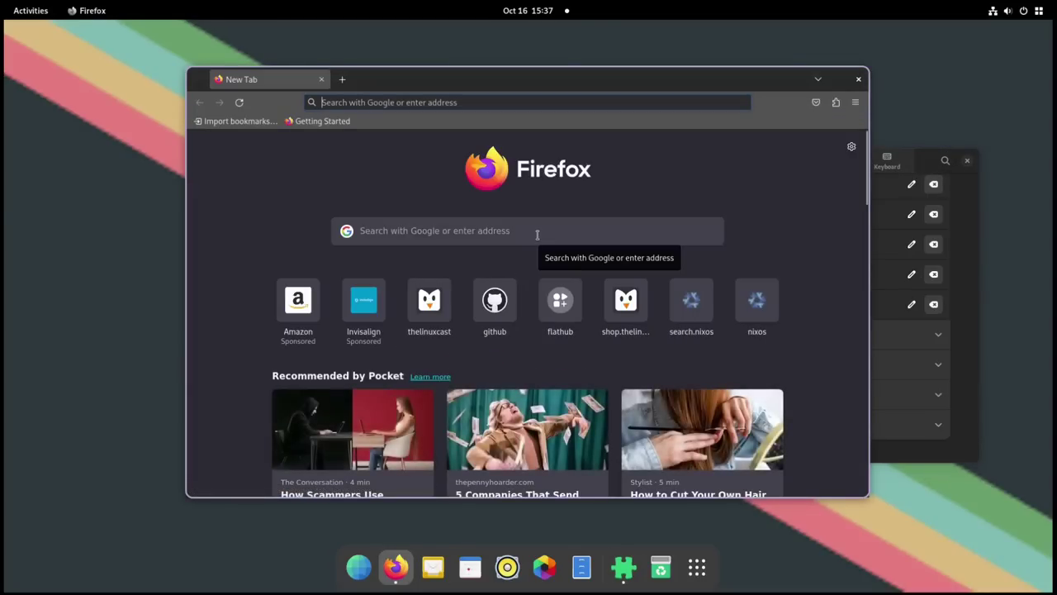
{"action": "key", "text": "super+c"}
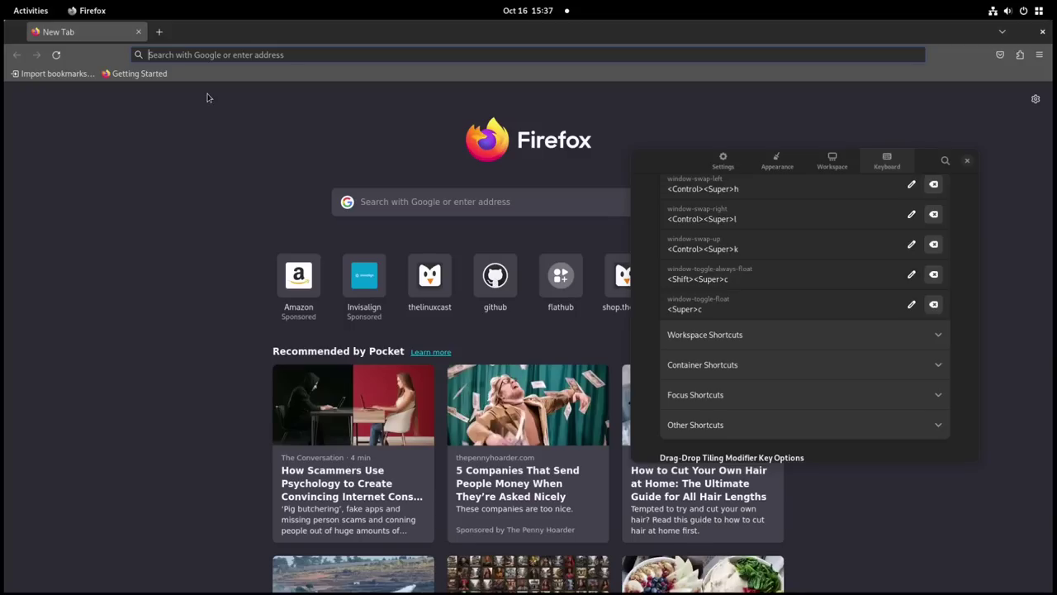
Expand Workspace Shortcuts in the Forge preferences and review the window shortcuts from focus to swap-last-active.
{"action": "left_click", "coordinate": [888, 336]}
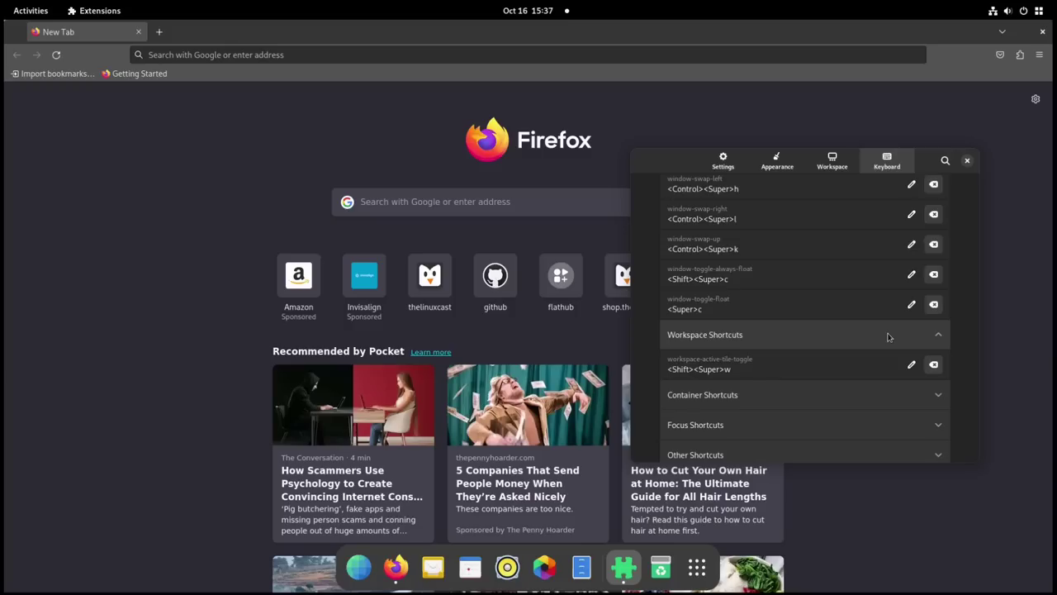
{"action": "scroll", "coordinate": [888, 336], "scroll_direction": "up", "scroll_amount": 10}
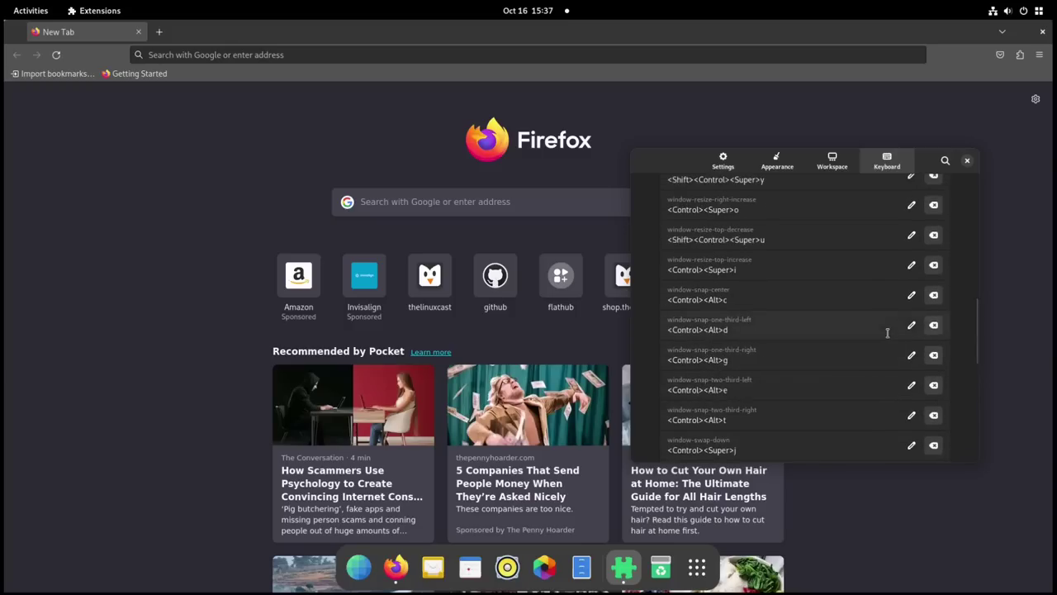
{"action": "scroll", "coordinate": [888, 333], "scroll_direction": "up", "scroll_amount": 8}
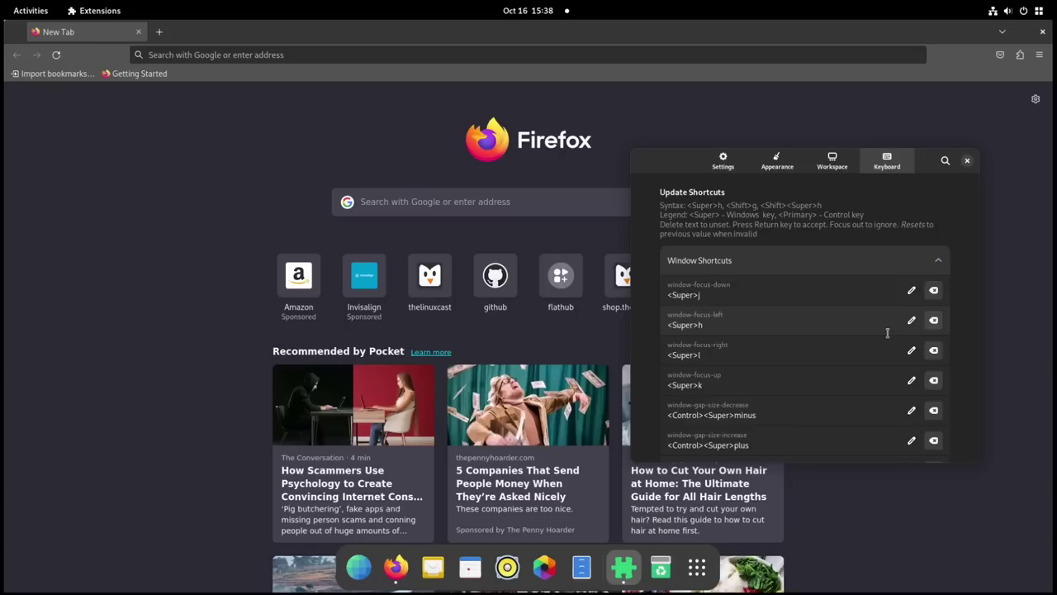
{"action": "scroll", "coordinate": [887, 333], "scroll_direction": "down", "scroll_amount": 3}
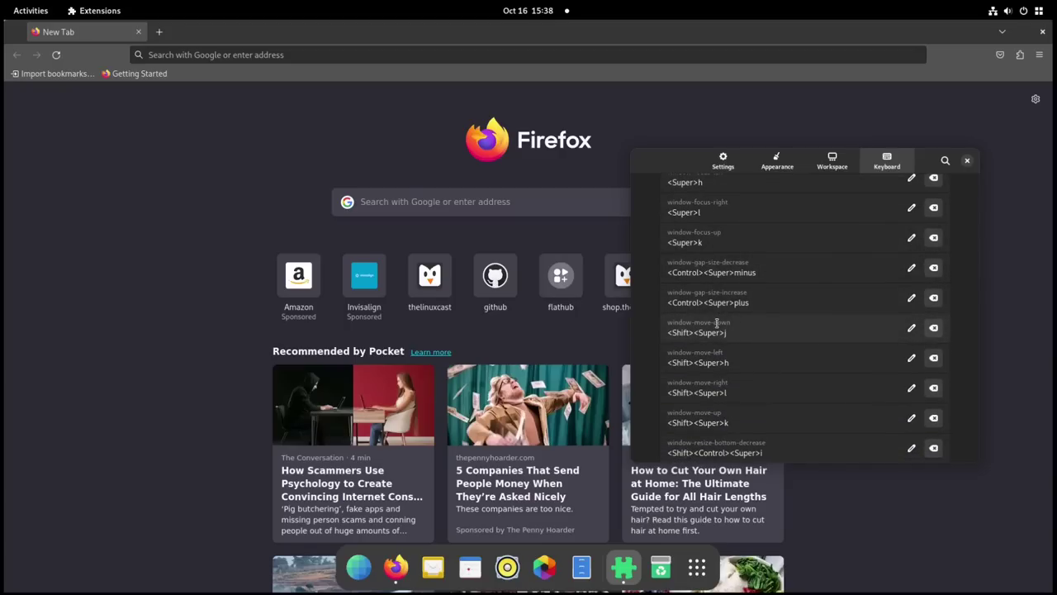
{"action": "scroll", "coordinate": [717, 324], "scroll_direction": "down", "scroll_amount": 5}
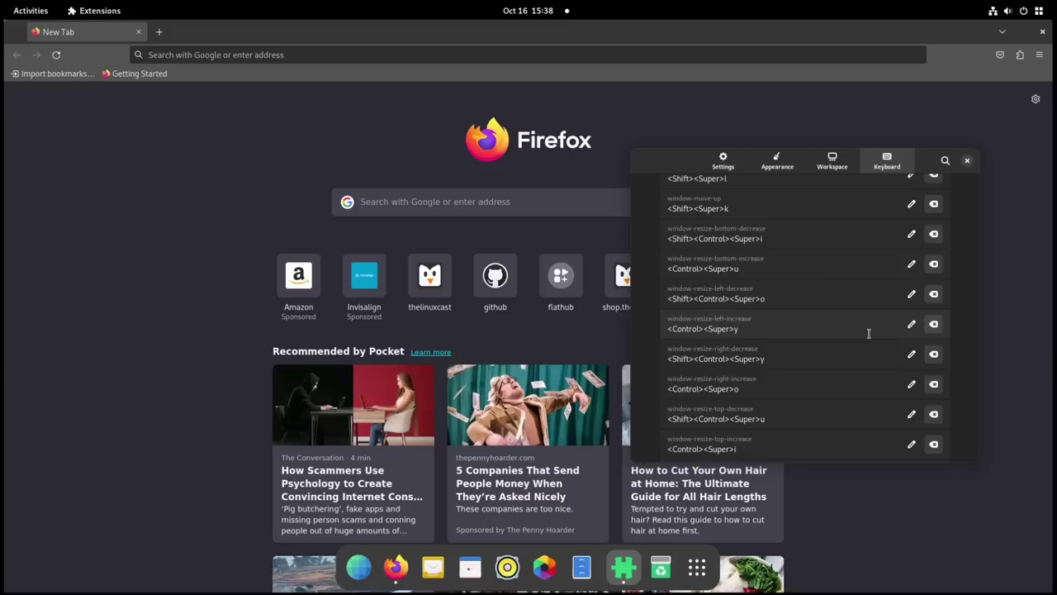
{"action": "scroll", "coordinate": [868, 333], "scroll_direction": "down", "scroll_amount": 4}
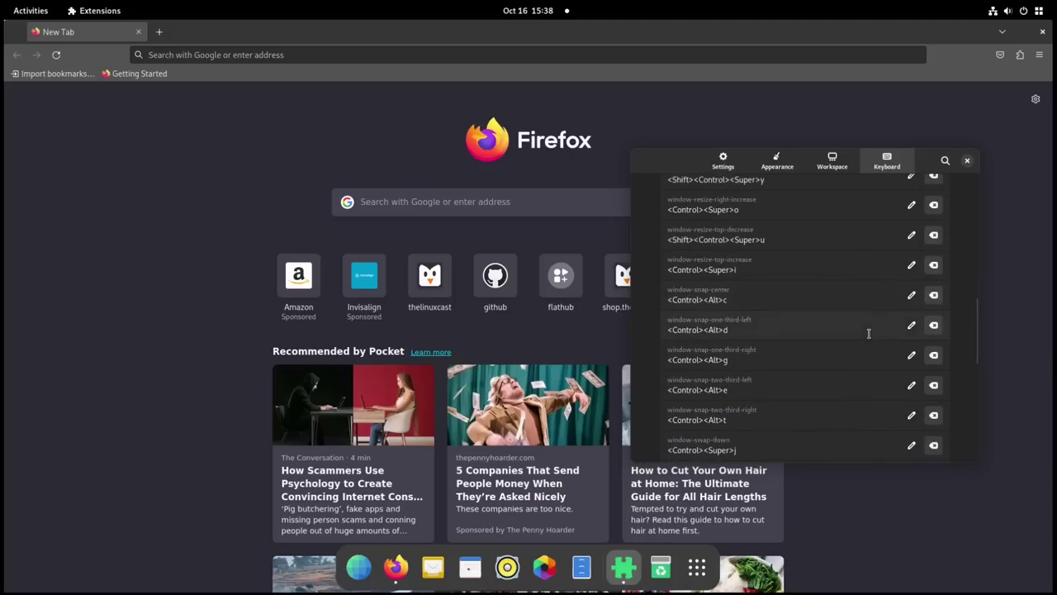
{"action": "scroll", "coordinate": [868, 333], "scroll_direction": "down", "scroll_amount": 2}
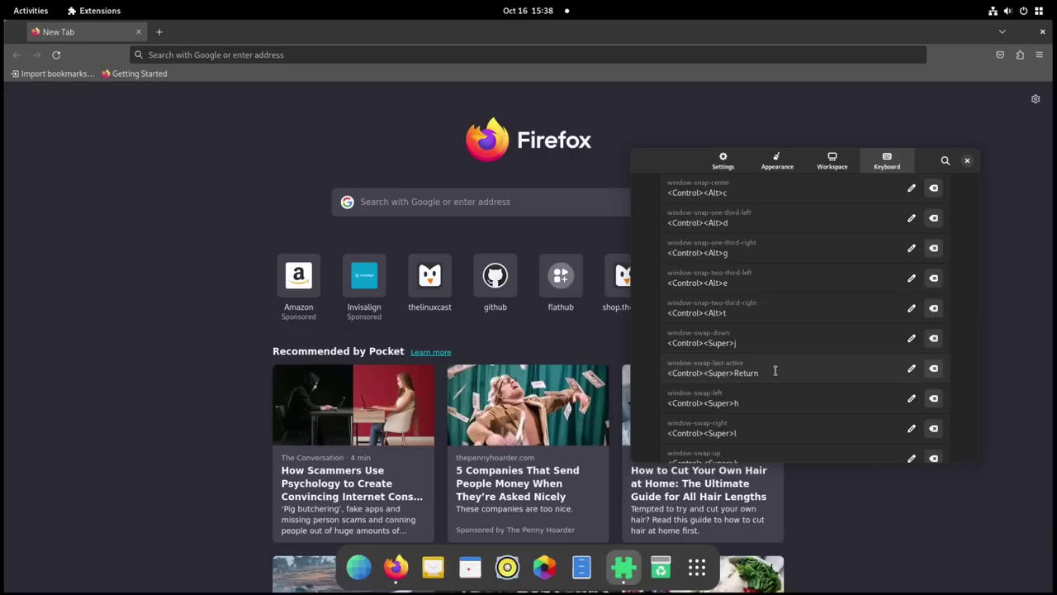
Open a Tilix terminal tiled beside Firefox and bring up the Workspace settings in the Forge preferences.
{"action": "key", "text": "super+Return"}
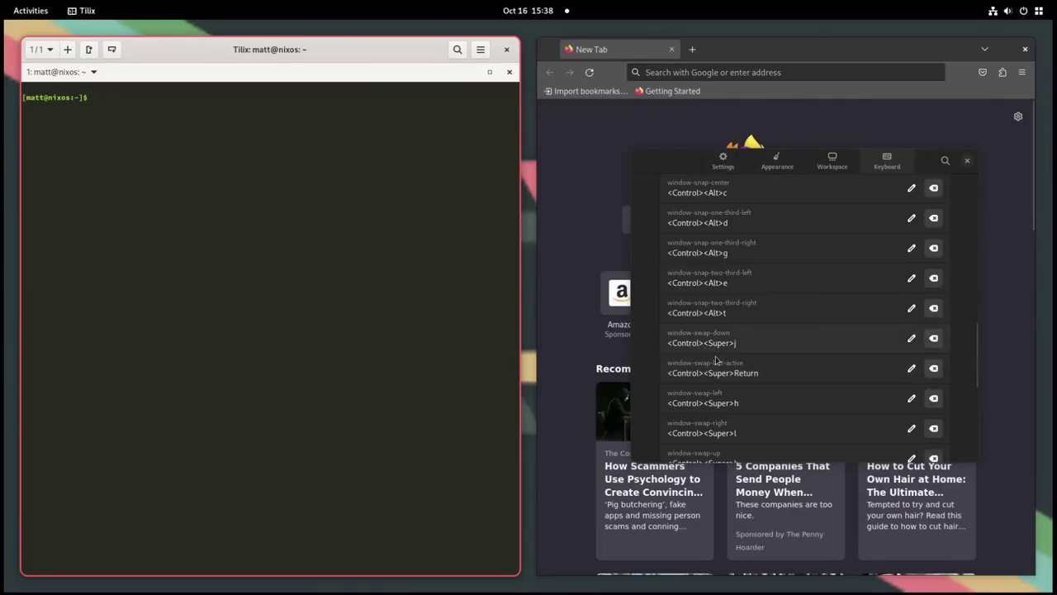
{"action": "scroll", "coordinate": [706, 356], "scroll_direction": "down", "scroll_amount": 3}
{"action": "scroll", "coordinate": [715, 361], "scroll_direction": "up", "scroll_amount": 3}
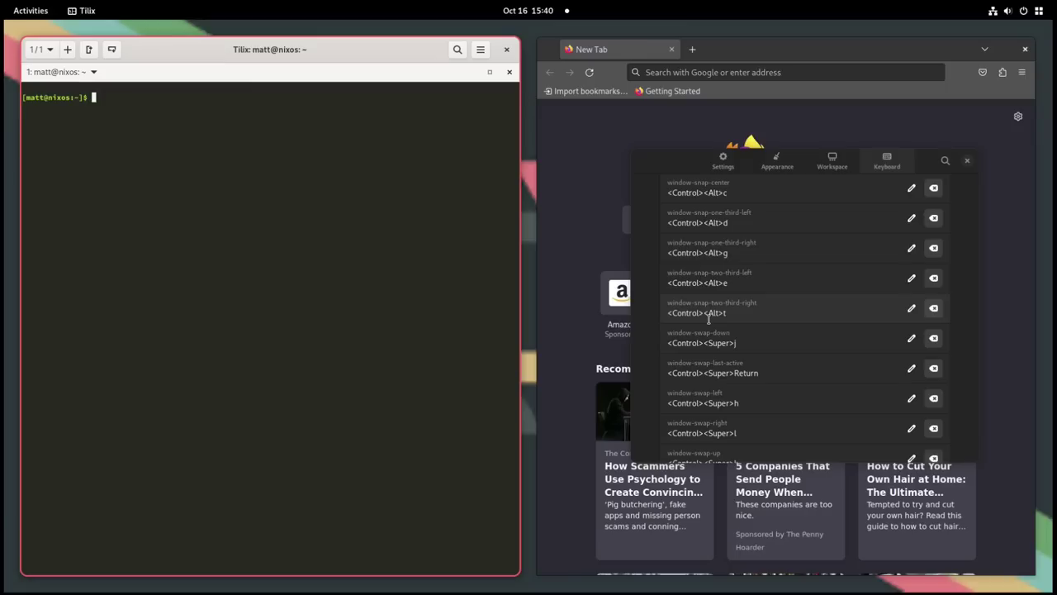
{"action": "left_click", "coordinate": [833, 162]}
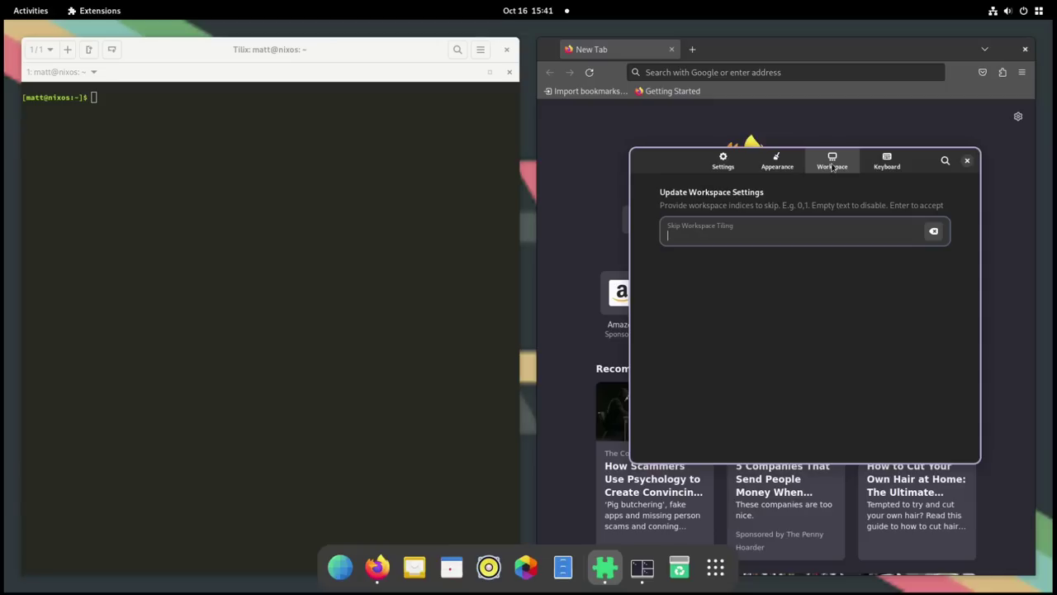
In the Forge appearance preferences, raise the Gaps Size to 32 and the Gaps Size Multiplier to 4.
{"action": "left_click", "coordinate": [778, 166]}
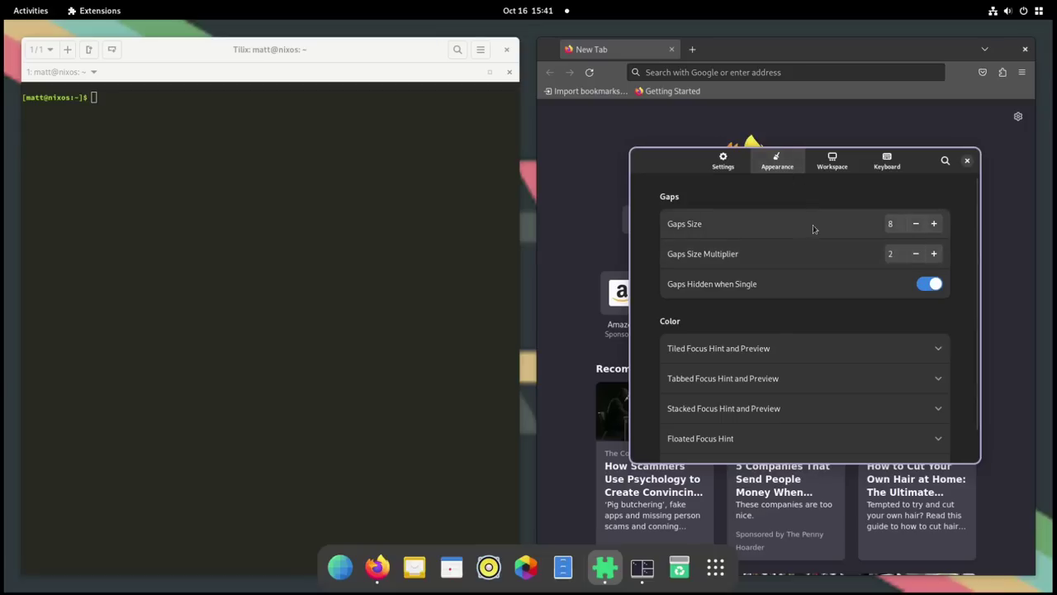
{"action": "left_click", "coordinate": [934, 223]}
{"action": "left_click", "coordinate": [934, 223]}
{"action": "left_click", "coordinate": [934, 223]}
{"action": "left_click", "coordinate": [934, 223]}
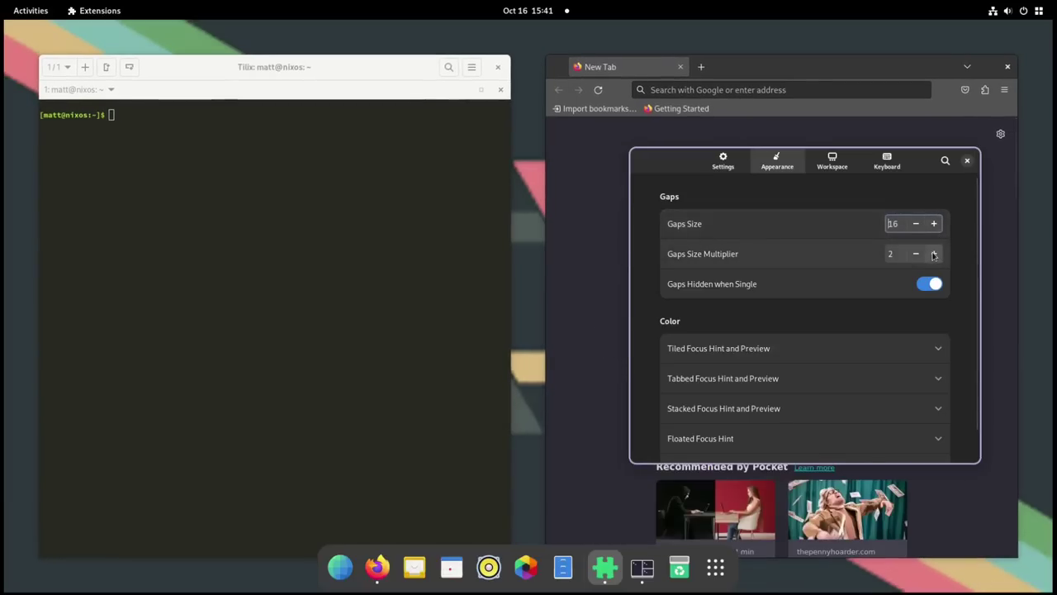
{"action": "left_click", "coordinate": [934, 254]}
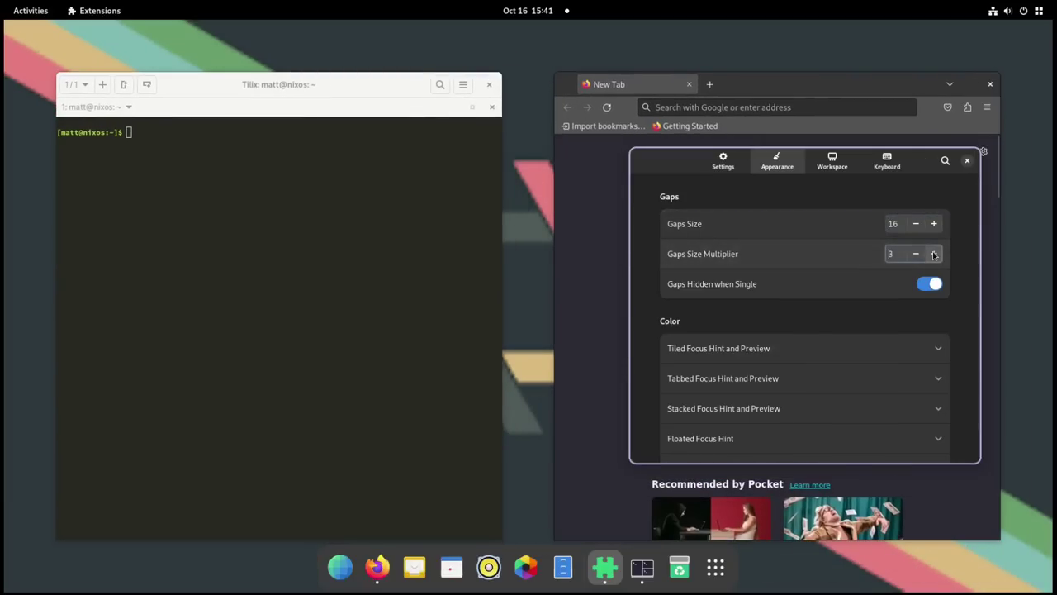
{"action": "left_click", "coordinate": [934, 254]}
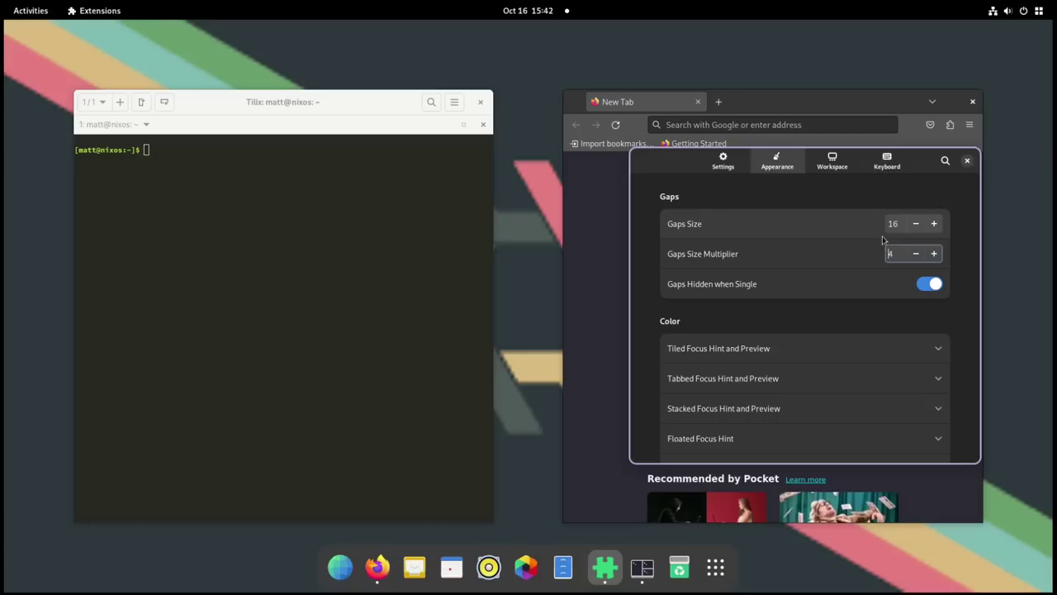
{"action": "left_click", "coordinate": [933, 224]}
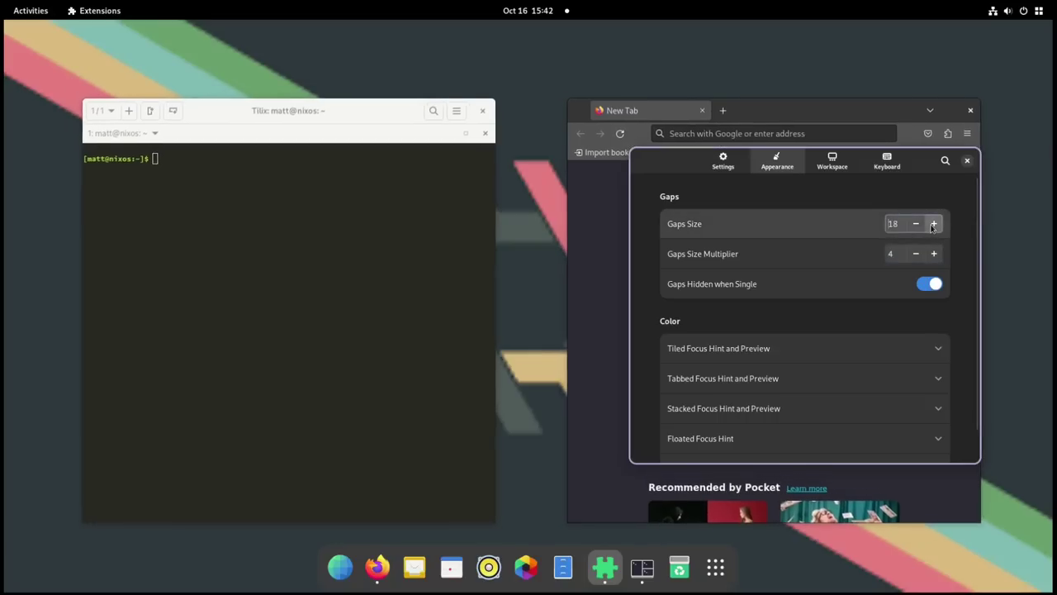
{"action": "left_click", "coordinate": [933, 224]}
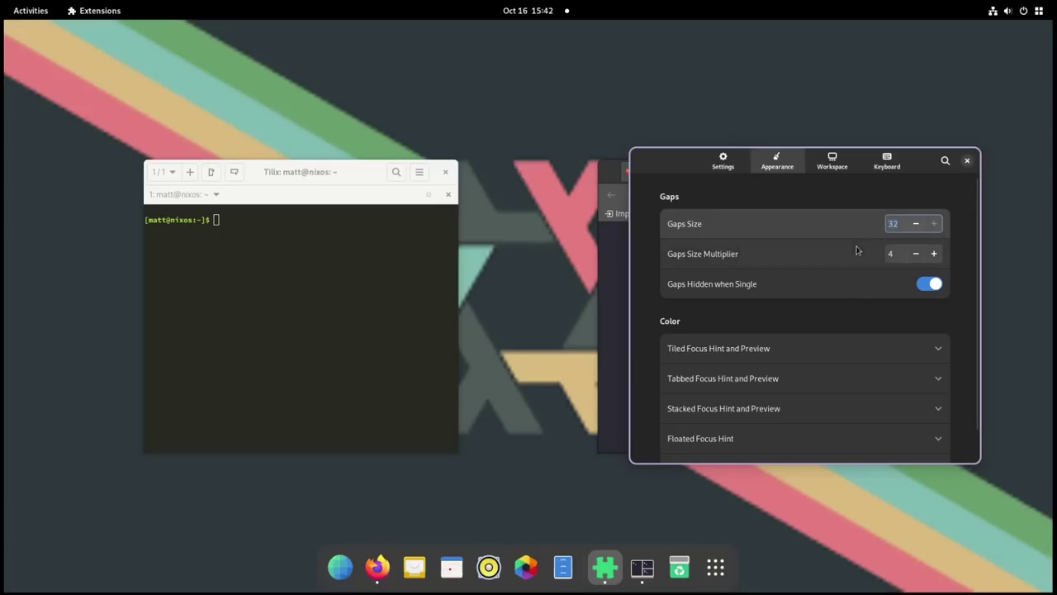
Try a Gaps Size Multiplier of 7 and set it back to 4.
{"action": "left_click", "coordinate": [934, 254]}
{"action": "left_click", "coordinate": [934, 253]}
{"action": "left_click", "coordinate": [934, 254]}
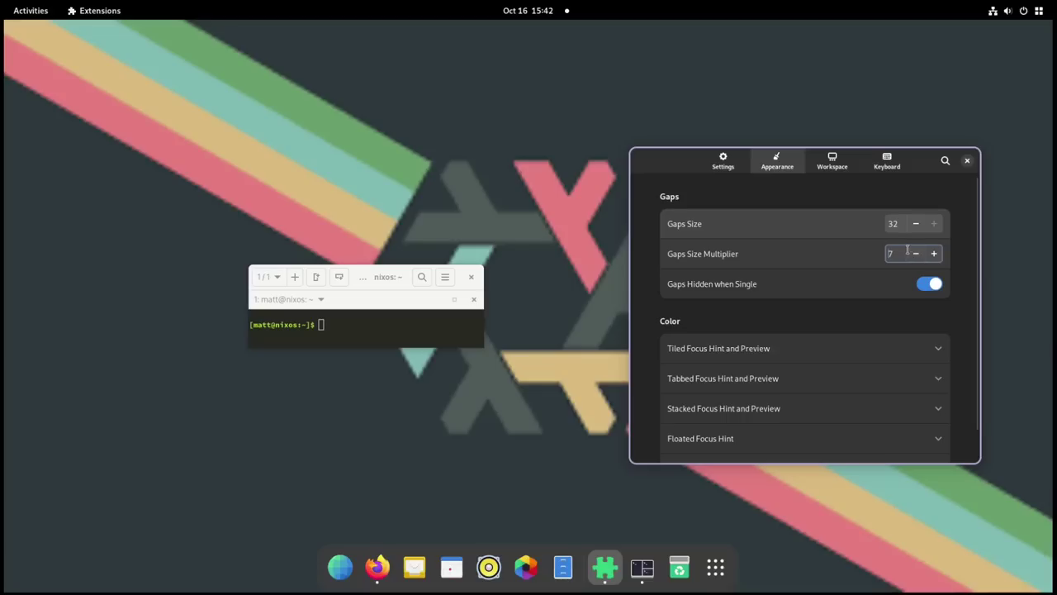
{"action": "left_click", "coordinate": [916, 253]}
{"action": "left_click", "coordinate": [916, 254]}
{"action": "left_click", "coordinate": [916, 254]}
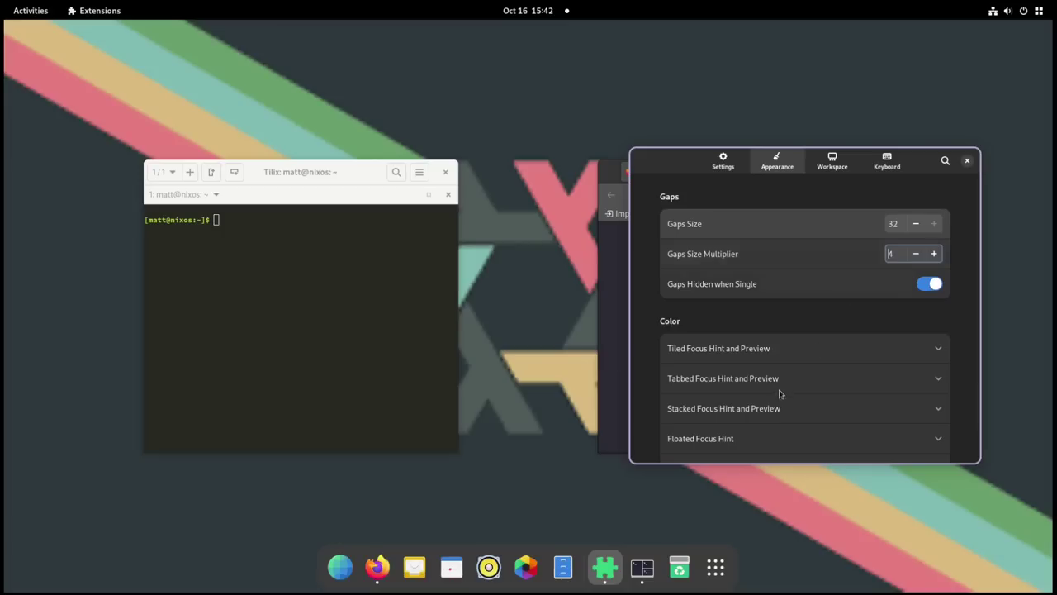
Examine the border color and size options for the tiled focus, floated focus and split direction hints.
{"action": "left_click", "coordinate": [816, 349]}
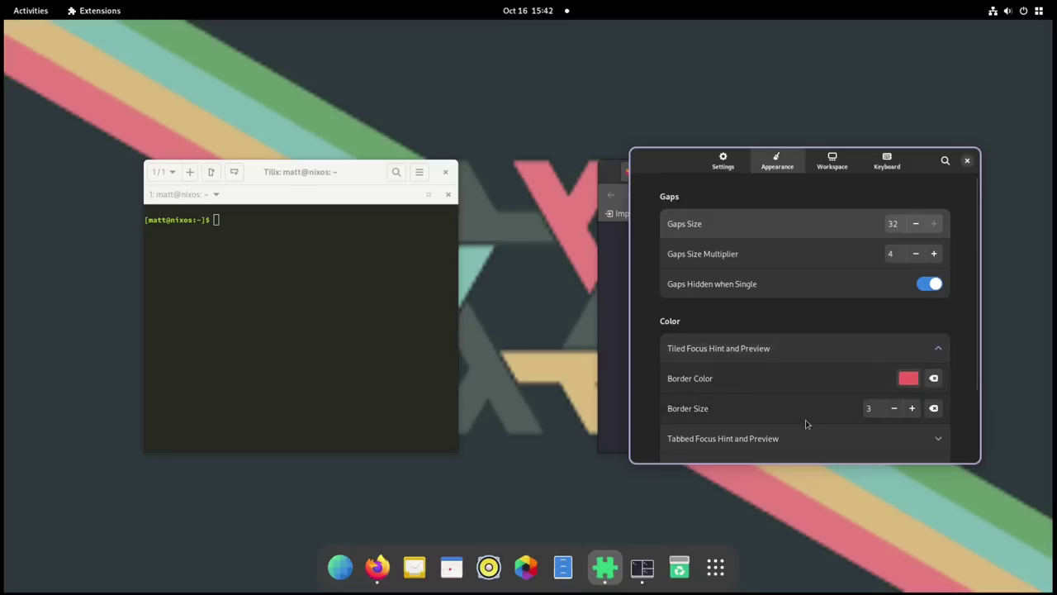
{"action": "scroll", "coordinate": [814, 368], "scroll_direction": "down", "scroll_amount": 3}
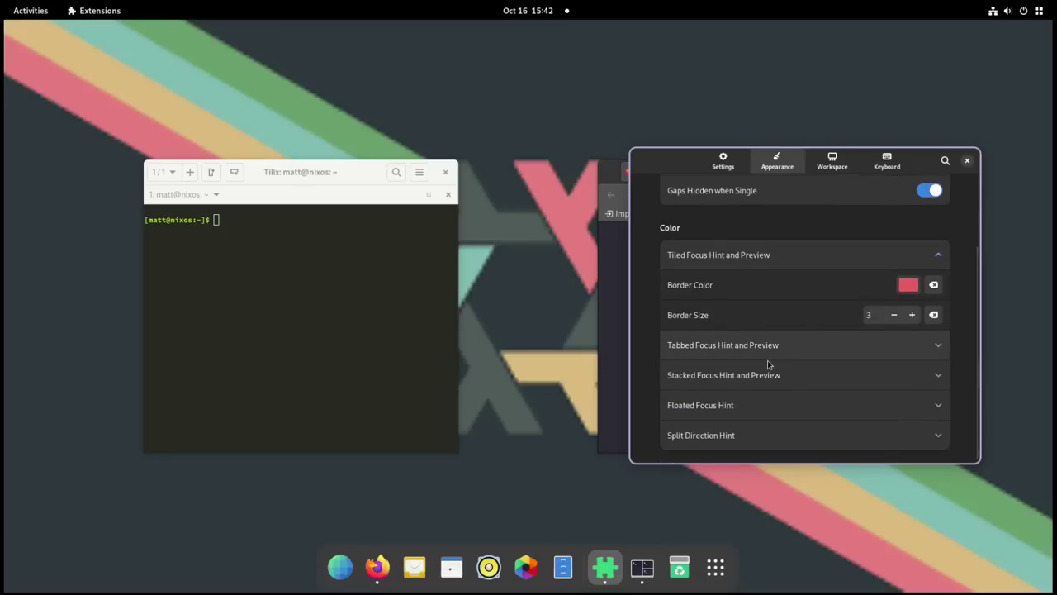
{"action": "left_click", "coordinate": [755, 411]}
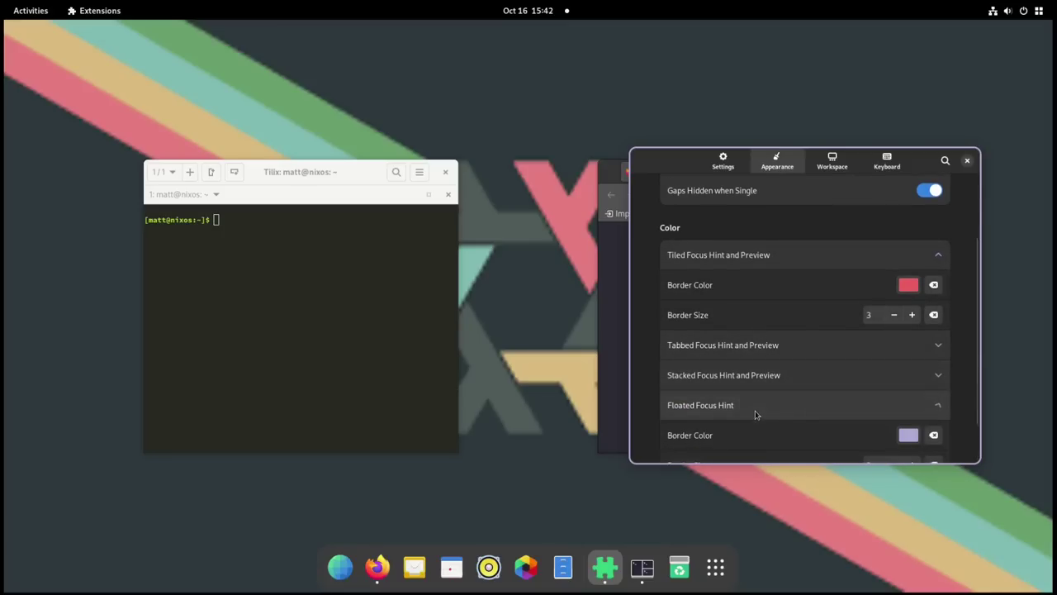
{"action": "left_click", "coordinate": [755, 410]}
{"action": "left_click", "coordinate": [746, 447]}
{"action": "left_click", "coordinate": [747, 437]}
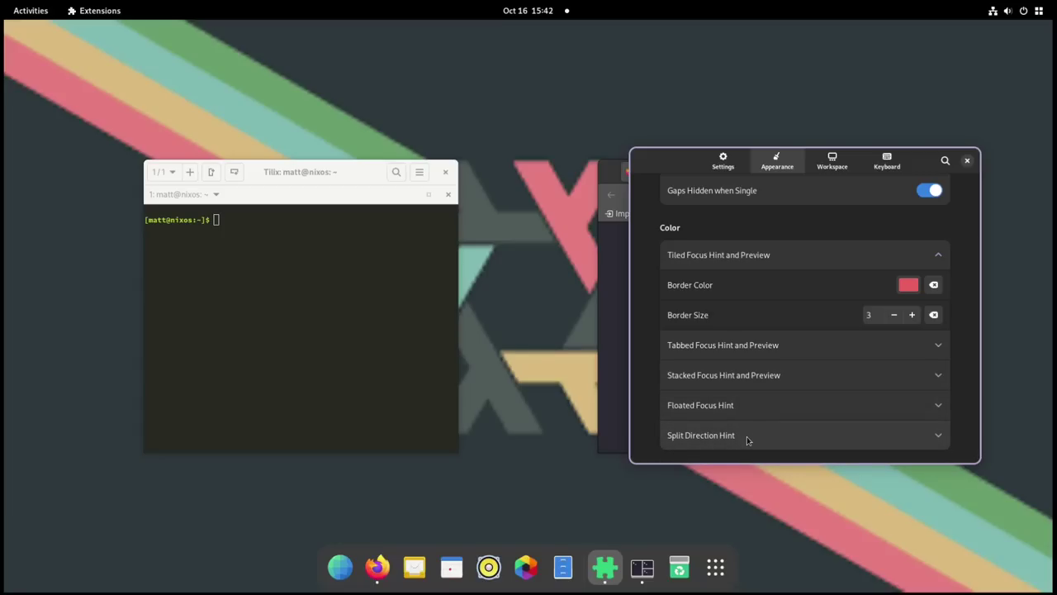
{"action": "left_click", "coordinate": [747, 437]}
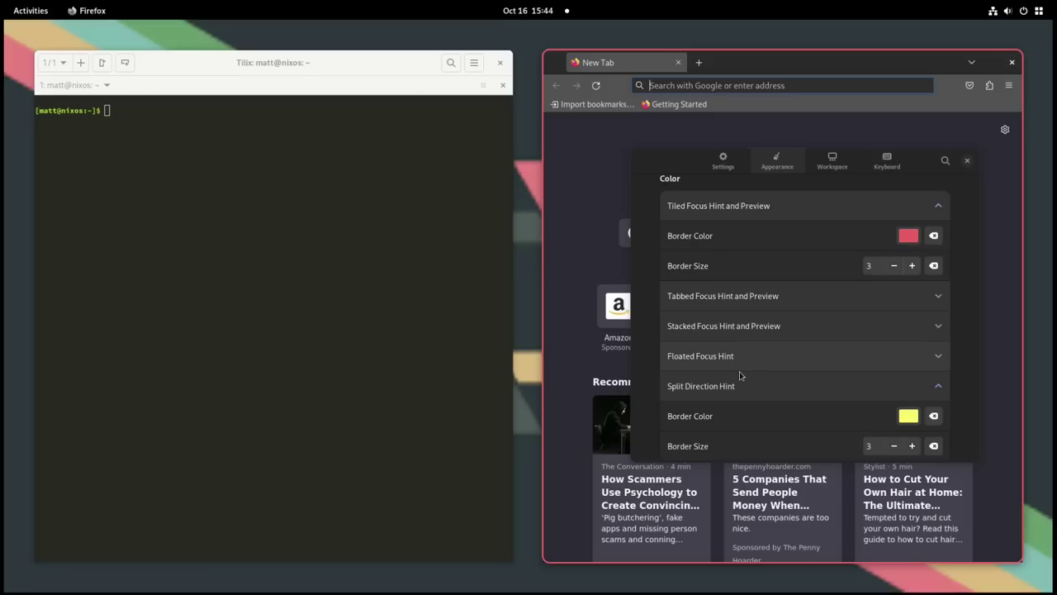
Bring up Forge's general settings, move the preferences window over the Tilix terminal and turn off Tabbed Tiling Mode.
{"action": "left_click", "coordinate": [729, 163]}
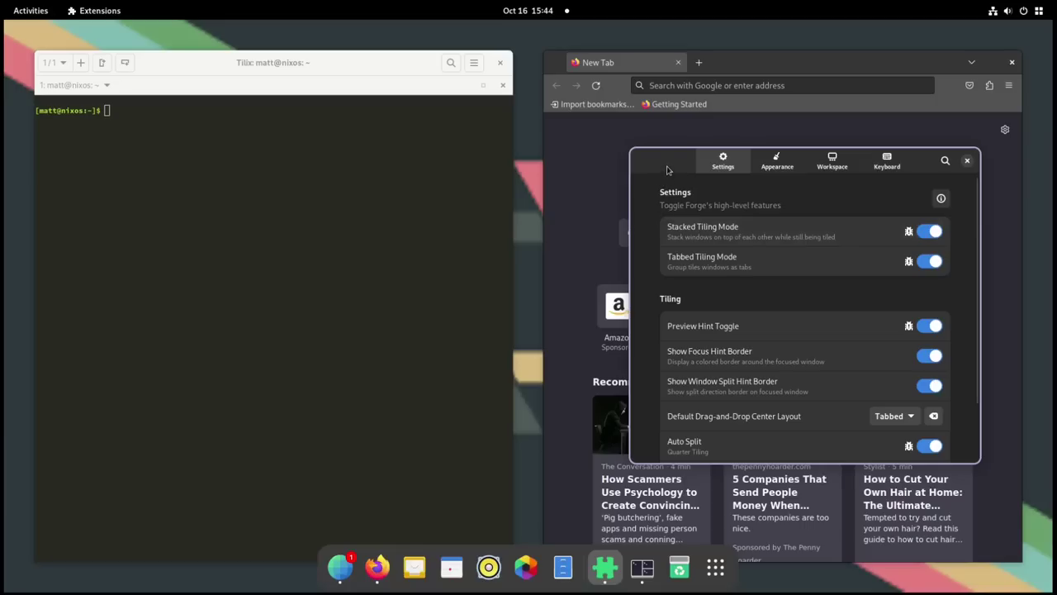
{"action": "left_click_drag", "start_coordinate": [668, 170], "coordinate": [157, 168]}
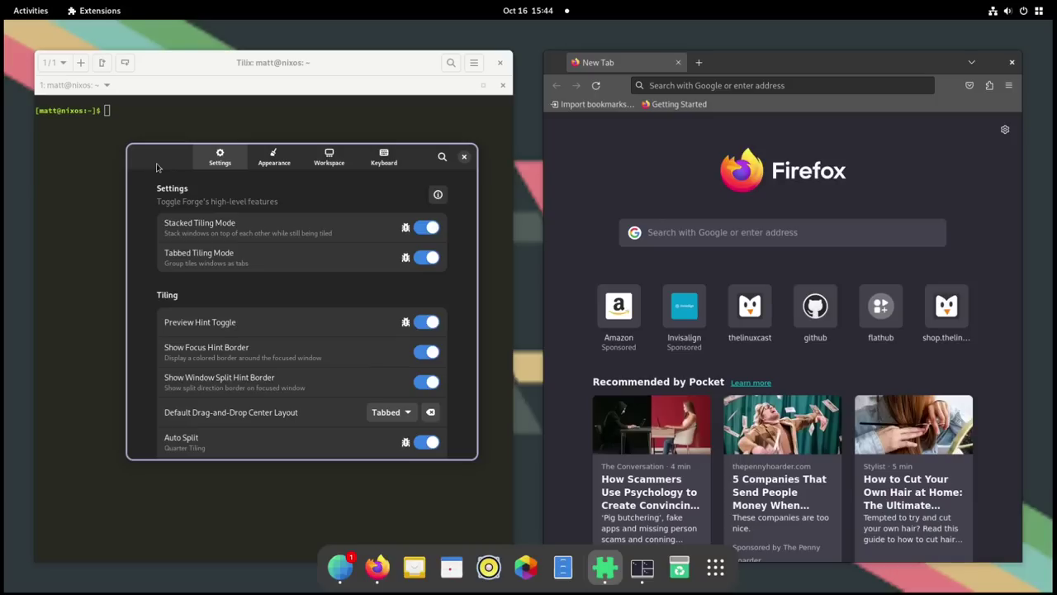
{"action": "left_click", "coordinate": [426, 257]}
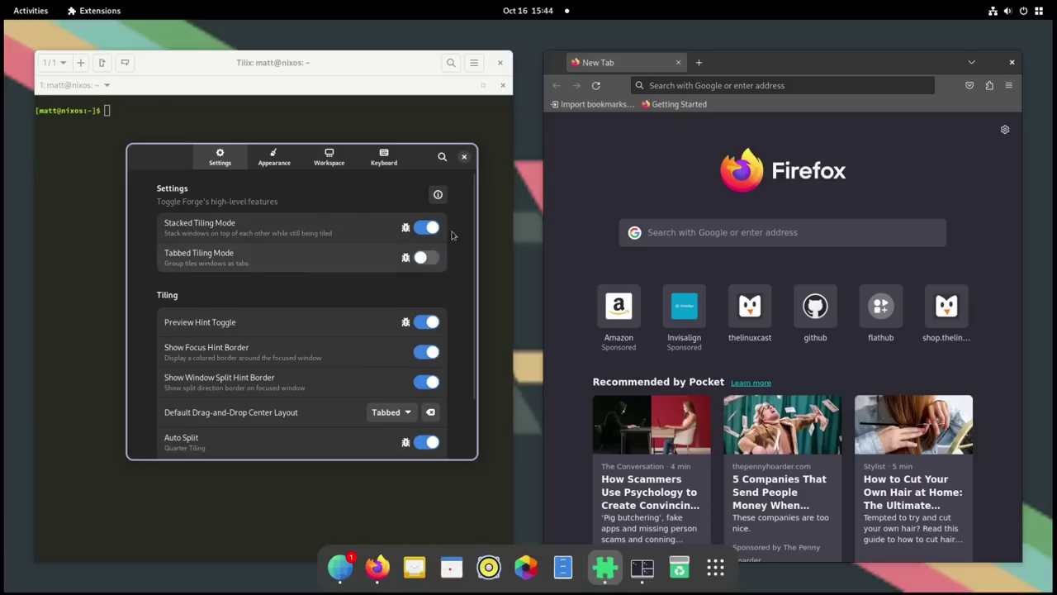
Retile Firefox above the Tilix terminal, and rearrange the two side by side with the terminal on the right.
{"action": "left_click", "coordinate": [717, 83]}
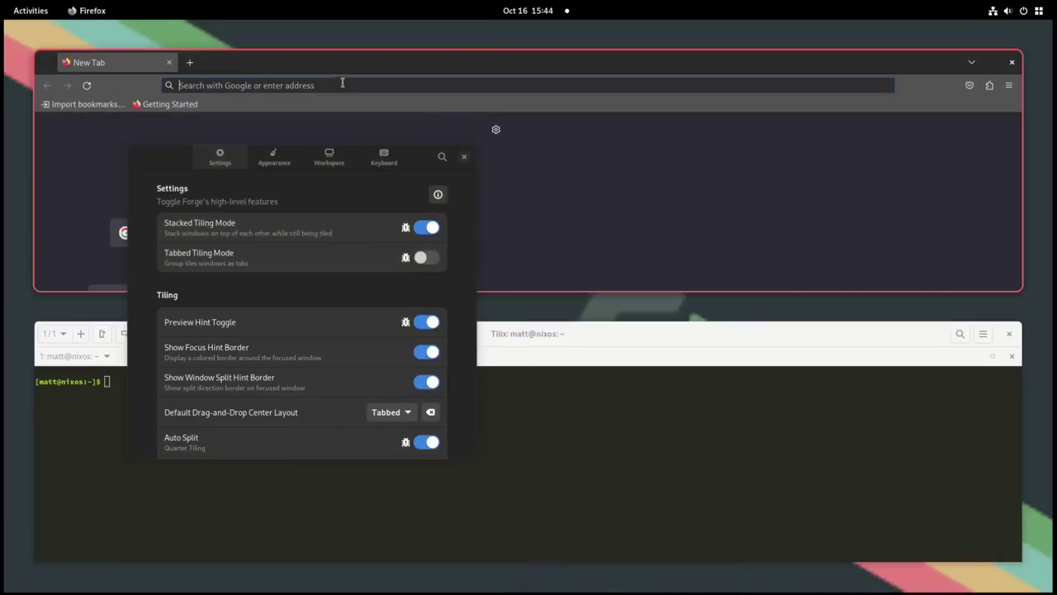
{"action": "left_click_drag", "start_coordinate": [373, 66], "coordinate": [539, 338]}
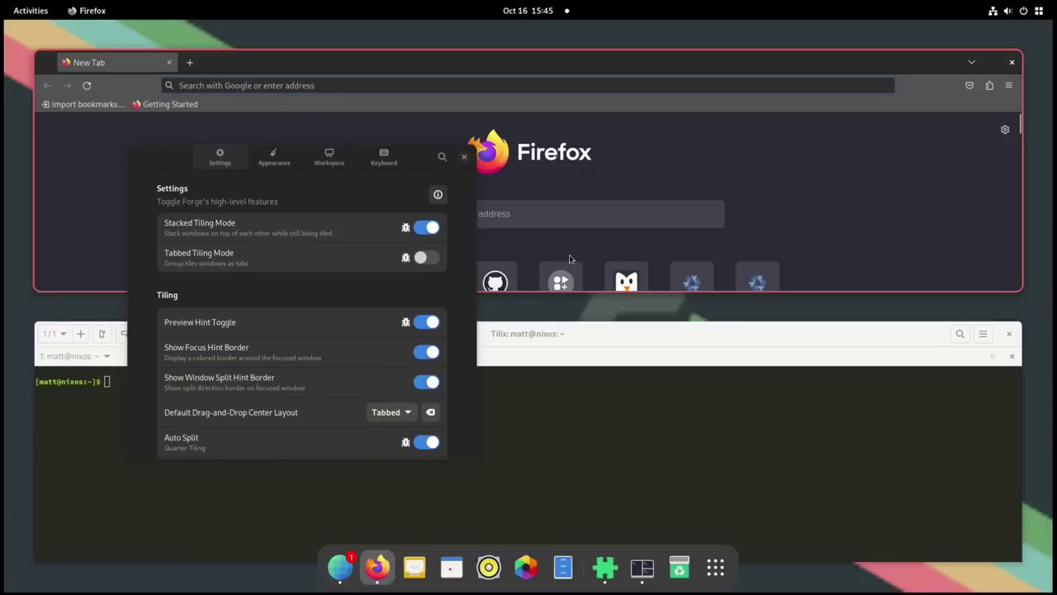
{"action": "left_click_drag", "start_coordinate": [550, 74], "coordinate": [876, 350]}
Move the preferences window toward the desktop's center and carry the Tilix terminal over Firefox and back to demonstrate the tiling preview hint.
{"action": "scroll", "coordinate": [423, 254], "scroll_direction": "down", "scroll_amount": 2}
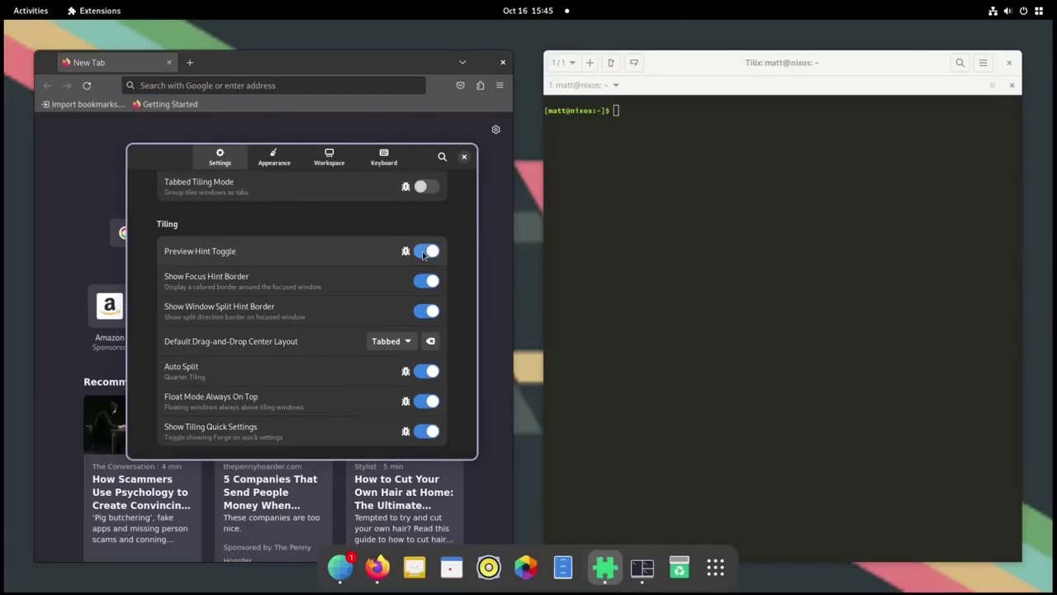
{"action": "left_click_drag", "start_coordinate": [417, 158], "coordinate": [741, 175]}
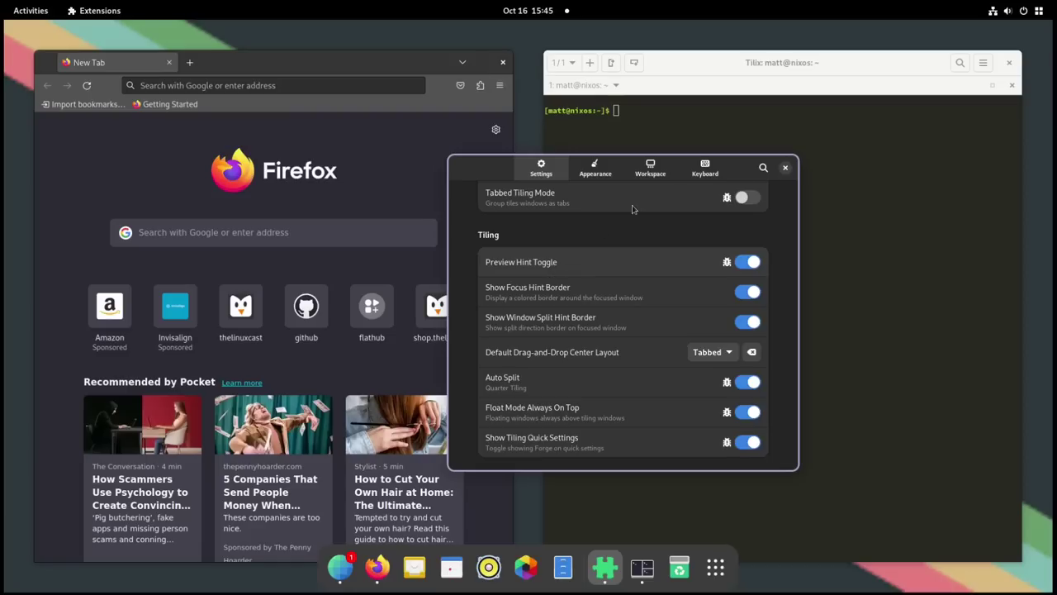
{"action": "left_click_drag", "start_coordinate": [720, 63], "coordinate": [247, 149]}
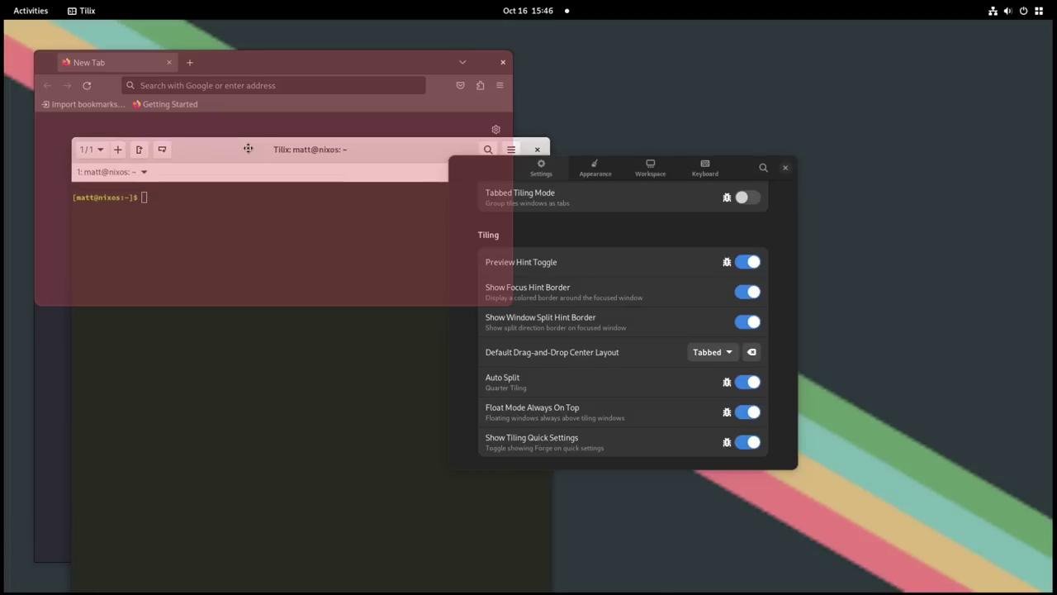
{"action": "left_click_drag", "start_coordinate": [247, 148], "coordinate": [665, 170]}
Turn off Preview Hint Toggle, move the Tilix terminal briefly to test it, and turn the option back on.
{"action": "left_click", "coordinate": [747, 261]}
{"action": "left_click_drag", "start_coordinate": [801, 54], "coordinate": [773, 132]}
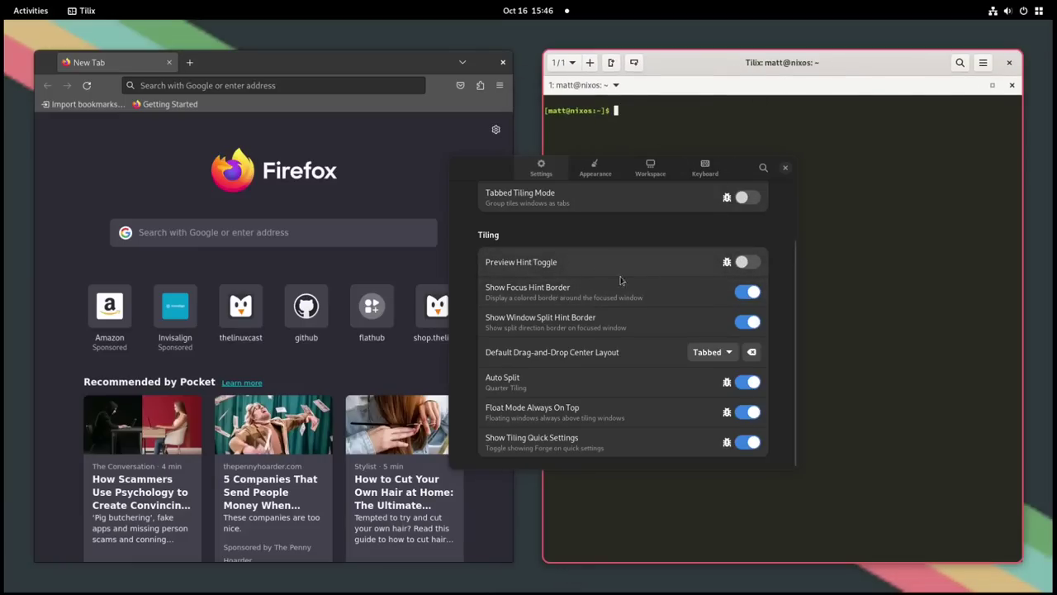
{"action": "left_click", "coordinate": [747, 264]}
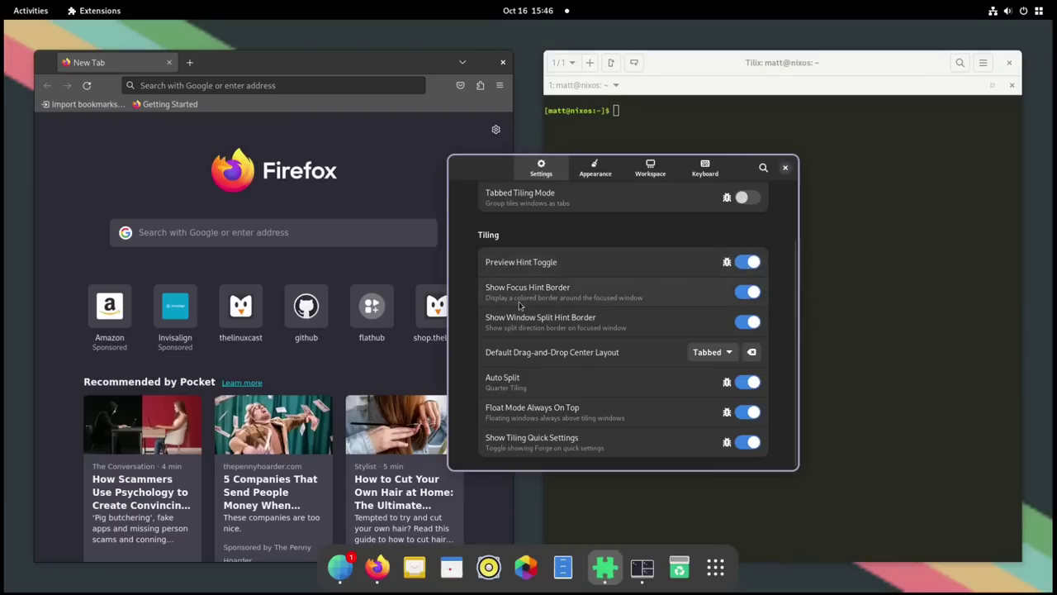
Alternate focus between the Firefox and Tilix windows to demonstrate the focus hint border.
{"action": "left_click", "coordinate": [448, 130]}
{"action": "left_click", "coordinate": [645, 132]}
{"action": "left_click", "coordinate": [413, 124]}
{"action": "left_click", "coordinate": [715, 147]}
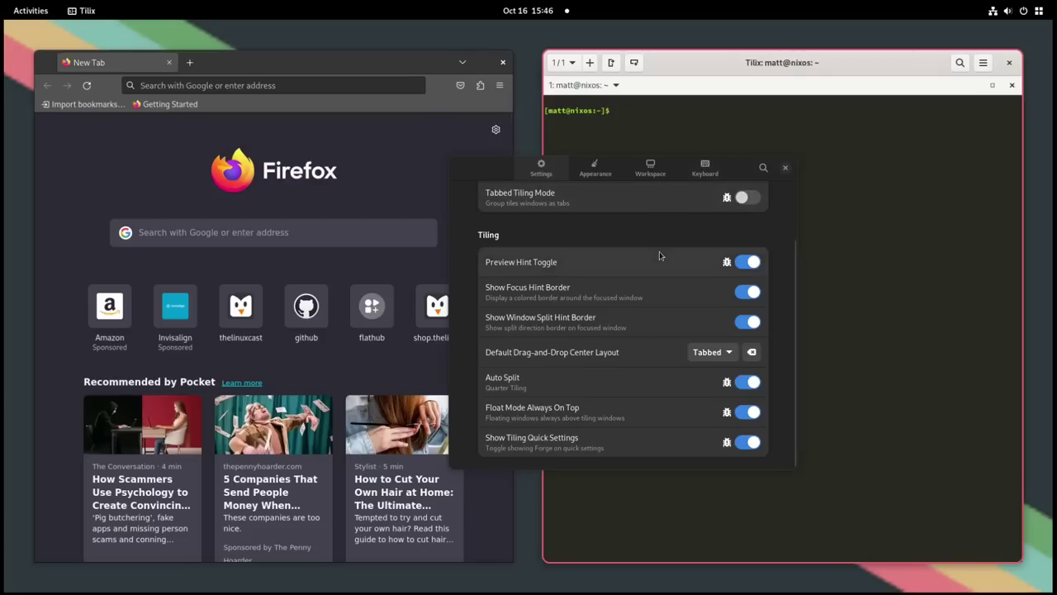
Check the Default Drag-and-Drop Center Layout choices and turn off Show Window Split Hint Border.
{"action": "left_click", "coordinate": [708, 356]}
{"action": "left_click", "coordinate": [708, 377]}
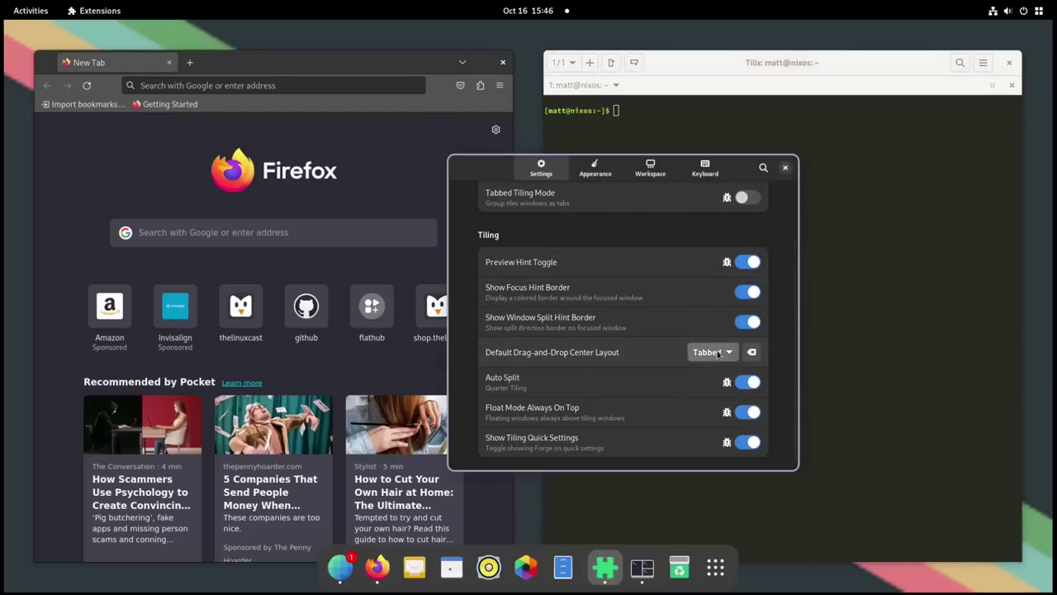
{"action": "left_click", "coordinate": [660, 321]}
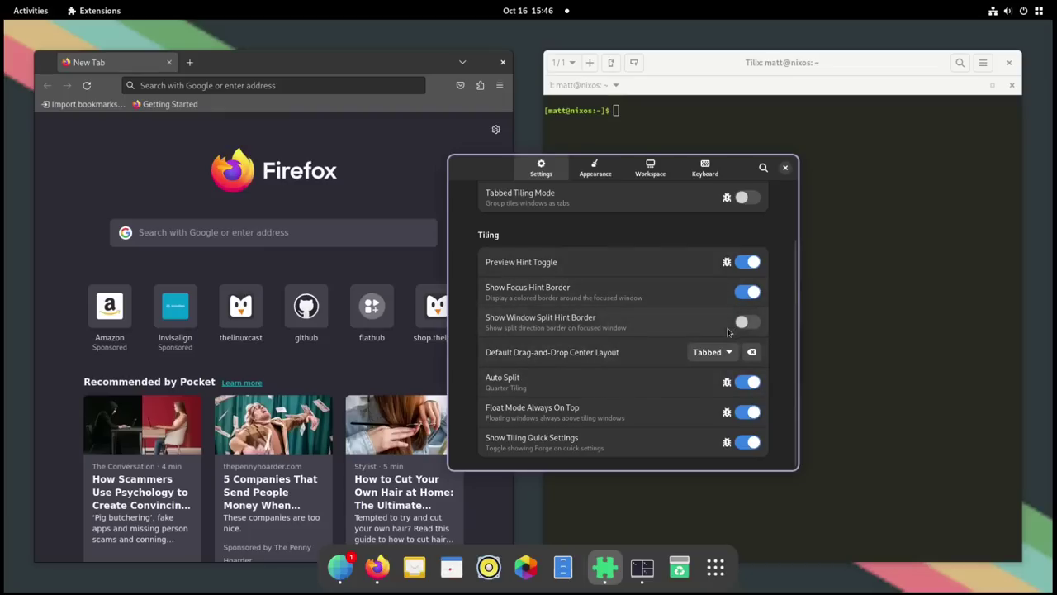
Turn off Auto Split, test it with several extra Tilix terminals, and turn it back on.
{"action": "left_click", "coordinate": [747, 382]}
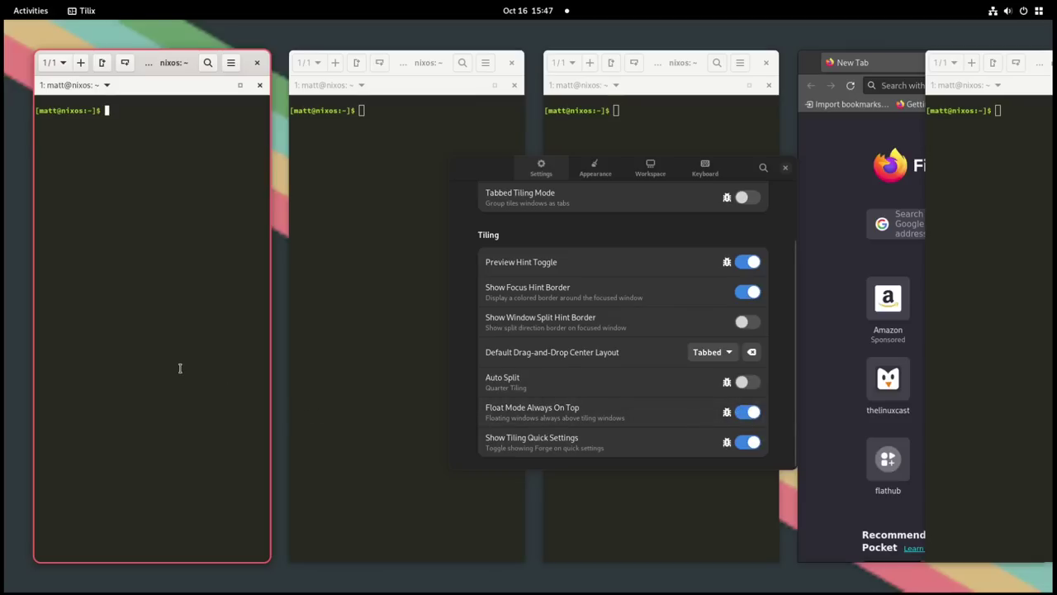
{"action": "key", "text": "ctrl+super+o"}
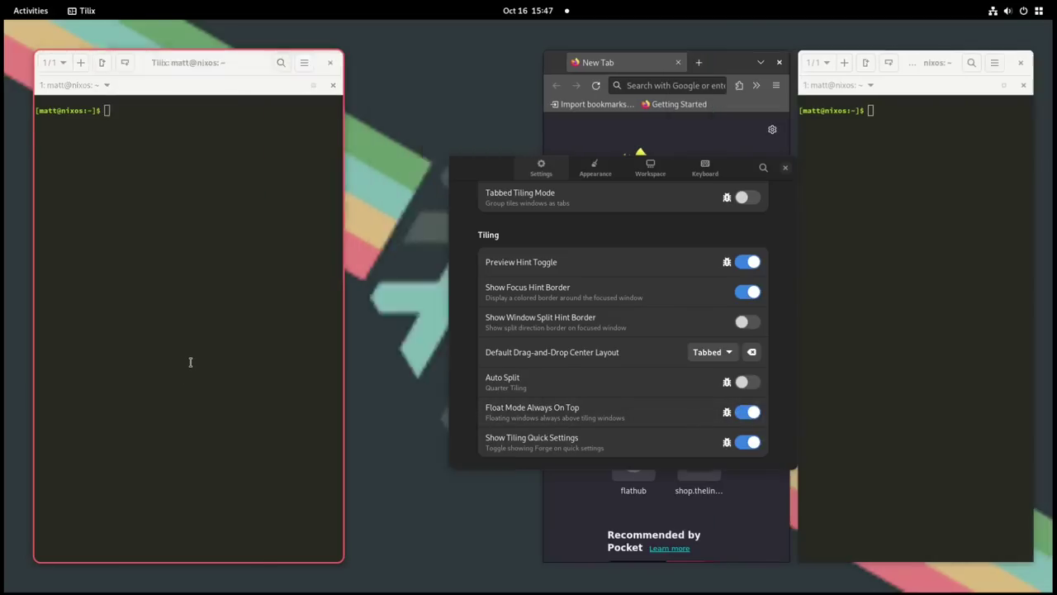
{"action": "left_click", "coordinate": [727, 388]}
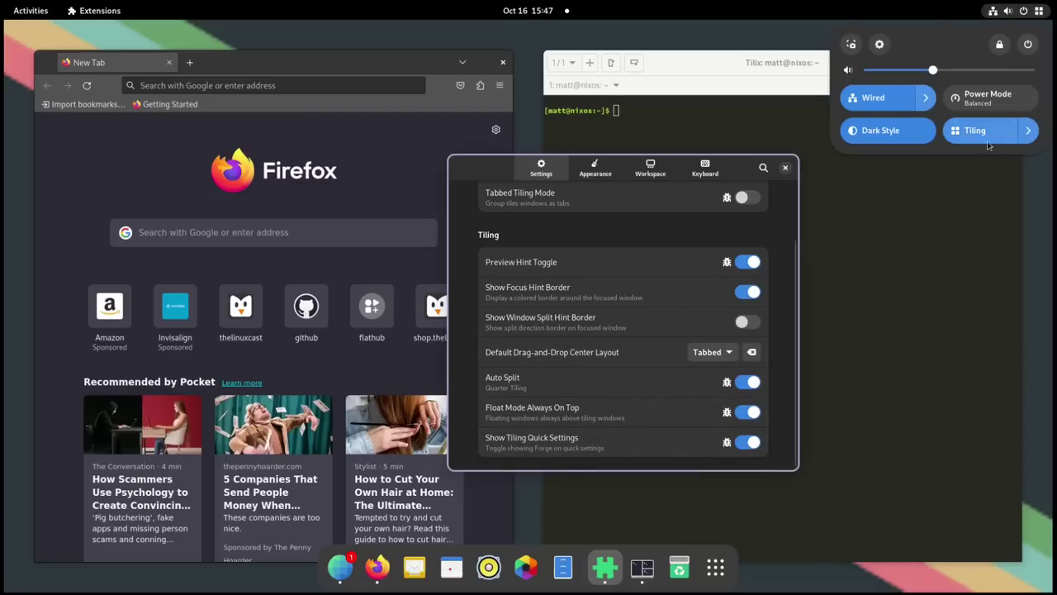
{"action": "left_click", "coordinate": [1040, 14]}
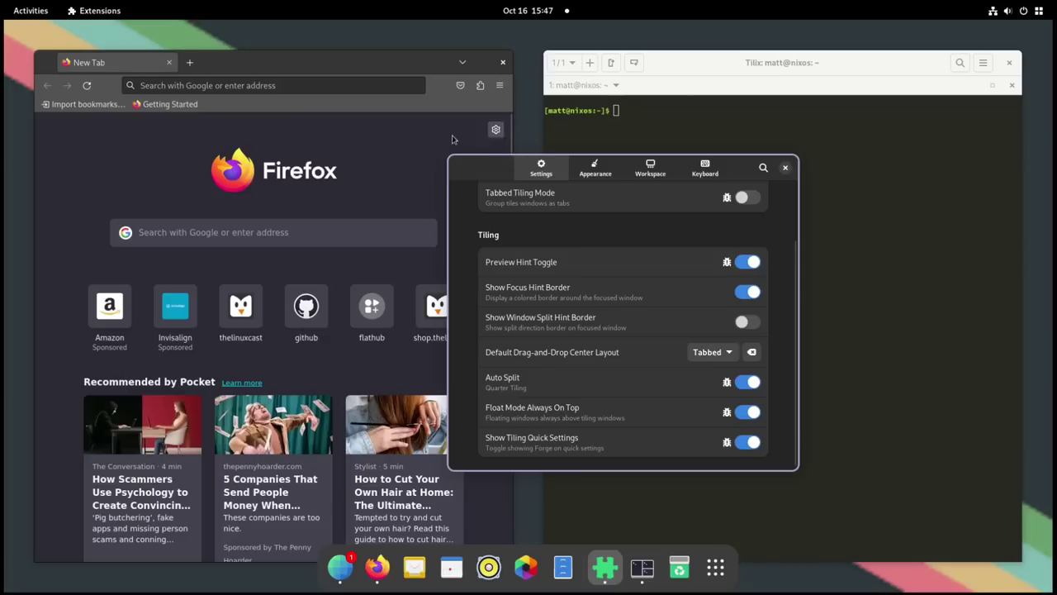
Switch focus repeatedly between the tiled Firefox and Tilix windows to check how the focus border follows.
{"action": "left_click", "coordinate": [359, 145]}
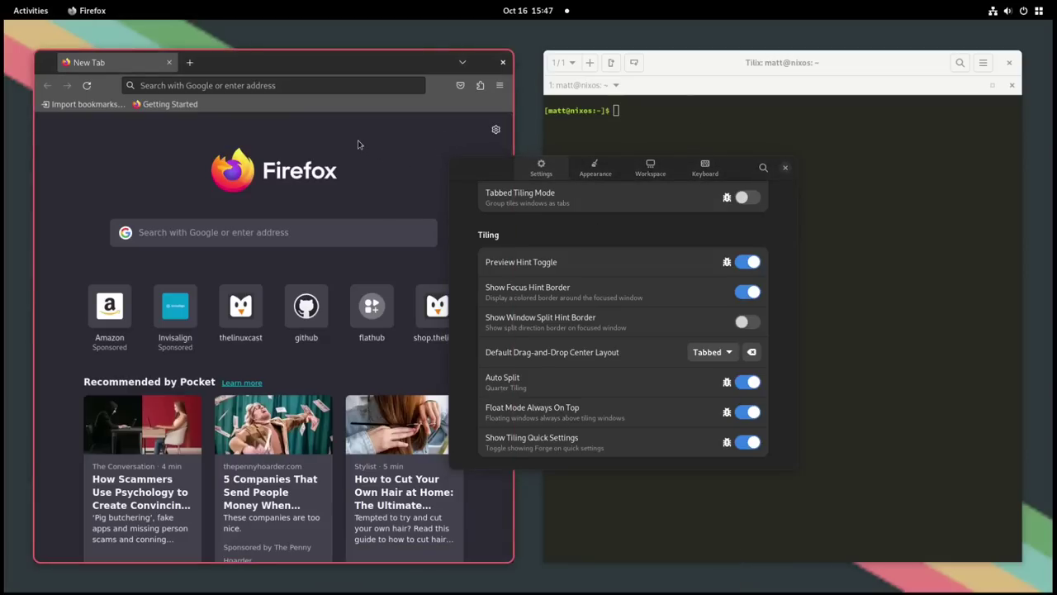
{"action": "left_click", "coordinate": [669, 129]}
{"action": "key", "text": "super+h"}
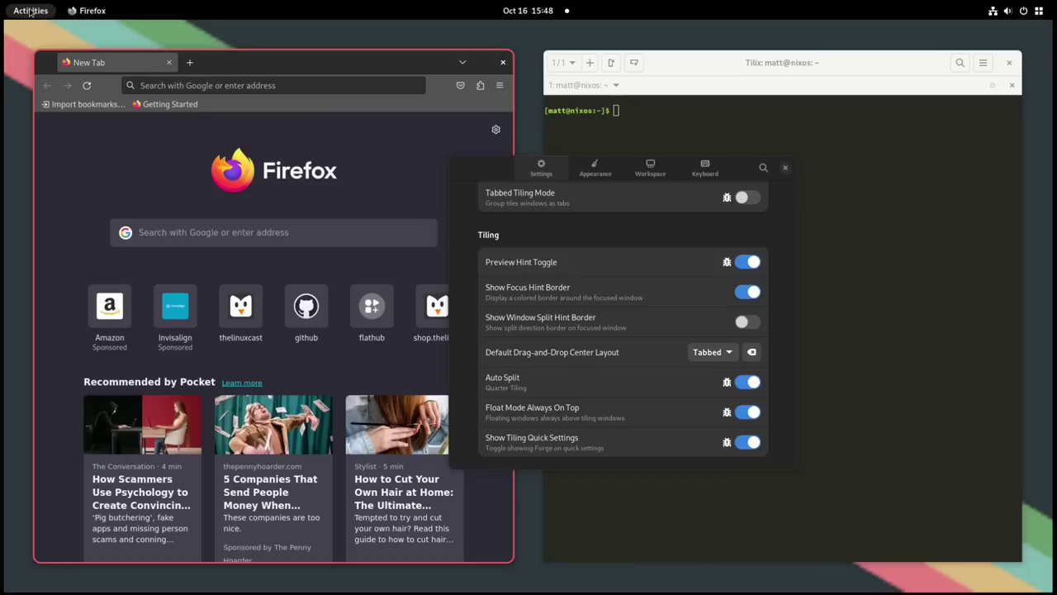
{"action": "key", "text": "super+l"}
{"action": "key", "text": "super+h"}
{"action": "key", "text": "super+l"}
{"action": "key", "text": "super+h"}
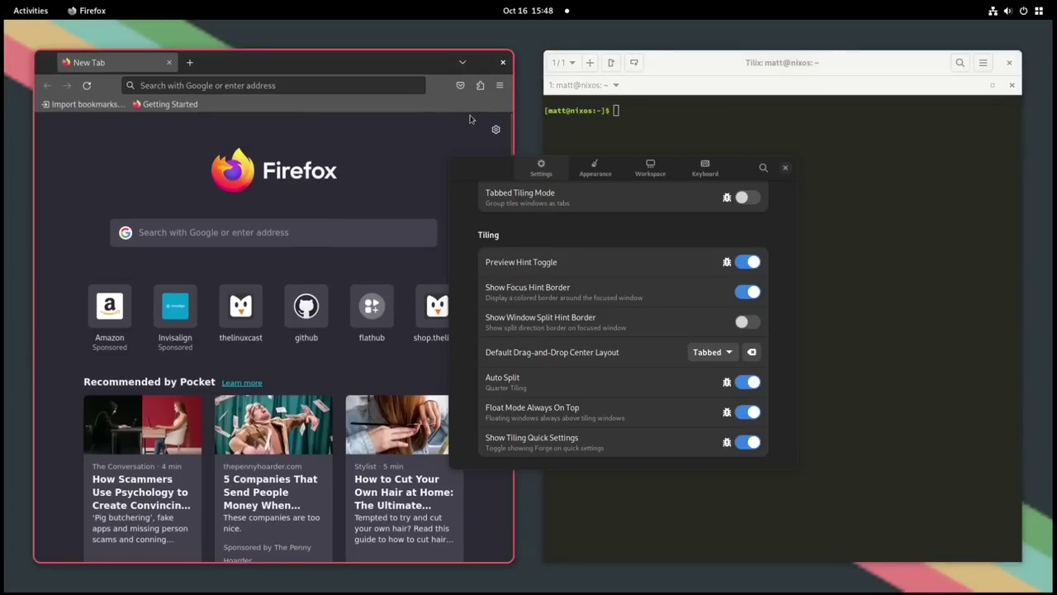
{"action": "key", "text": "super+l"}
{"action": "key", "text": "super+h"}
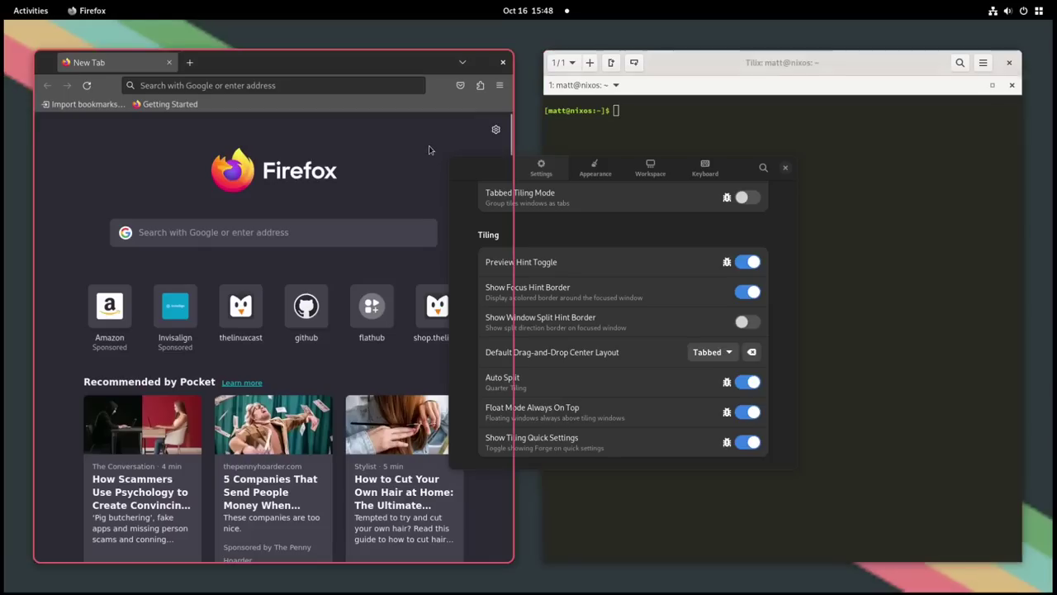
{"action": "key", "text": "super+l"}
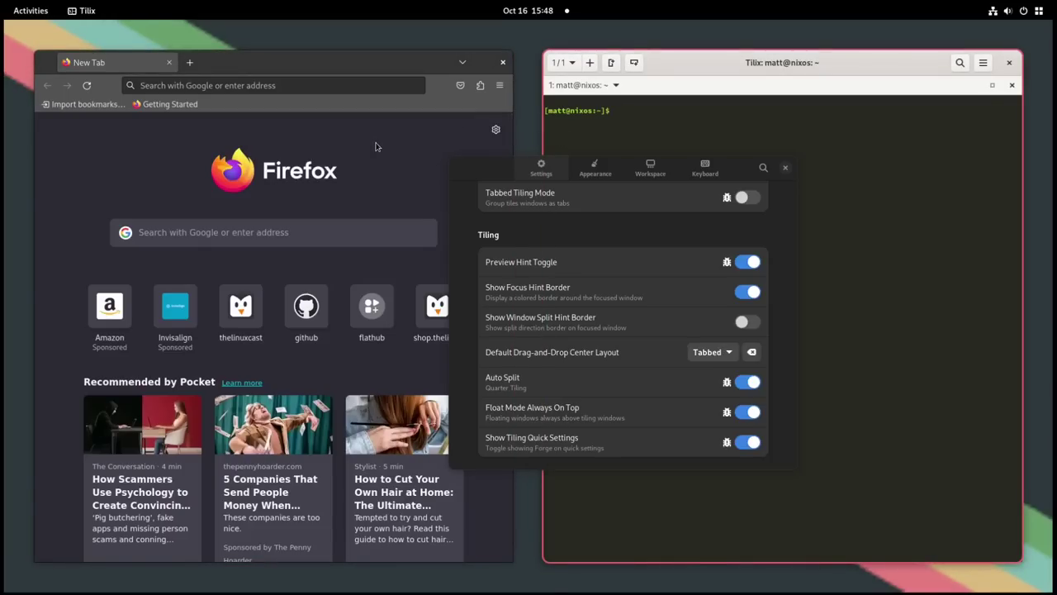
{"action": "key", "text": "super+h"}
{"action": "key", "text": "super+l"}
{"action": "key", "text": "super+h"}
{"action": "key", "text": "super+l"}
{"action": "key", "text": "super+h"}
Turn Tabbed Tiling Mode back on and switch focus between Firefox and Tilix, ending on the terminal.
{"action": "left_click", "coordinate": [603, 211]}
{"action": "left_click", "coordinate": [569, 205]}
{"action": "key", "text": "super+l"}
{"action": "key", "text": "super+h"}
{"action": "key", "text": "super+l"}
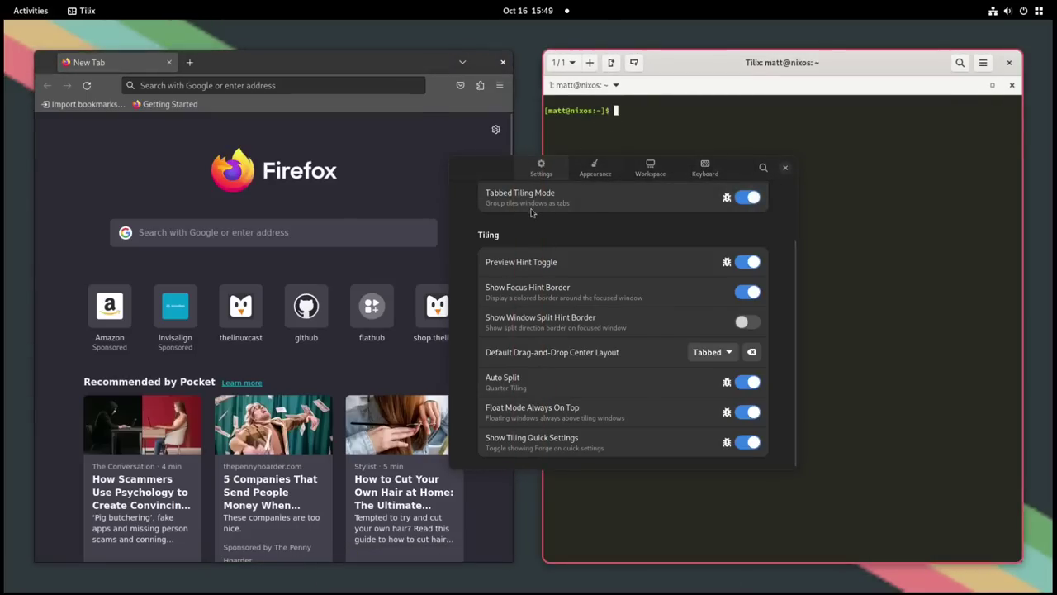